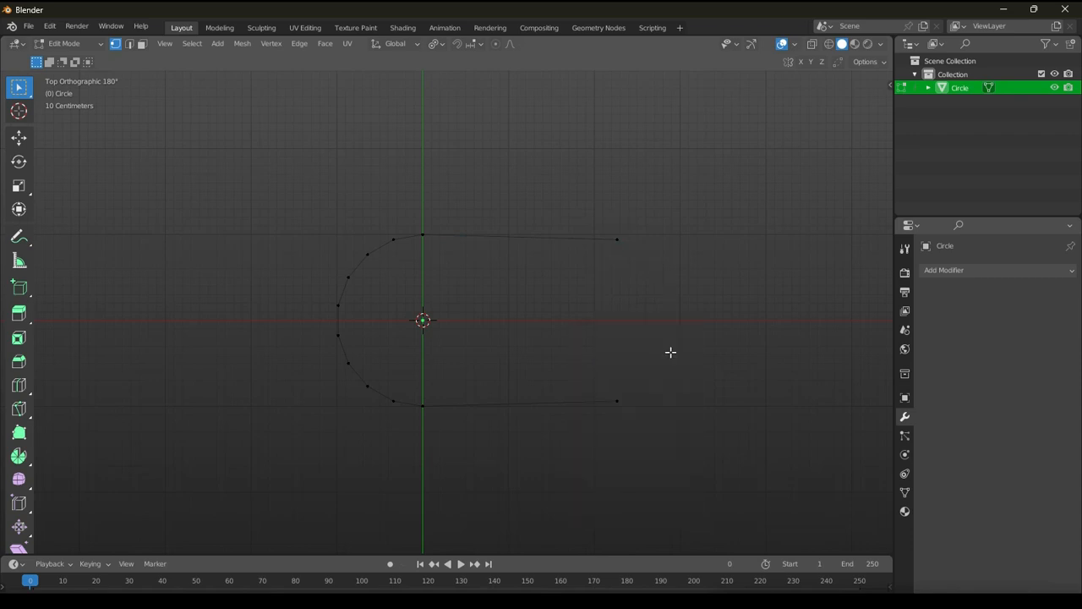
Widen the open end of the U-shaped curve by scaling its two end vertices about 2 times along Y with smooth proportional editing.
right_click(655, 223)
key(period)
click(634, 233)
key(s)
key(y)
right_click(625, 335)
key(o)
key(s)
key(y)
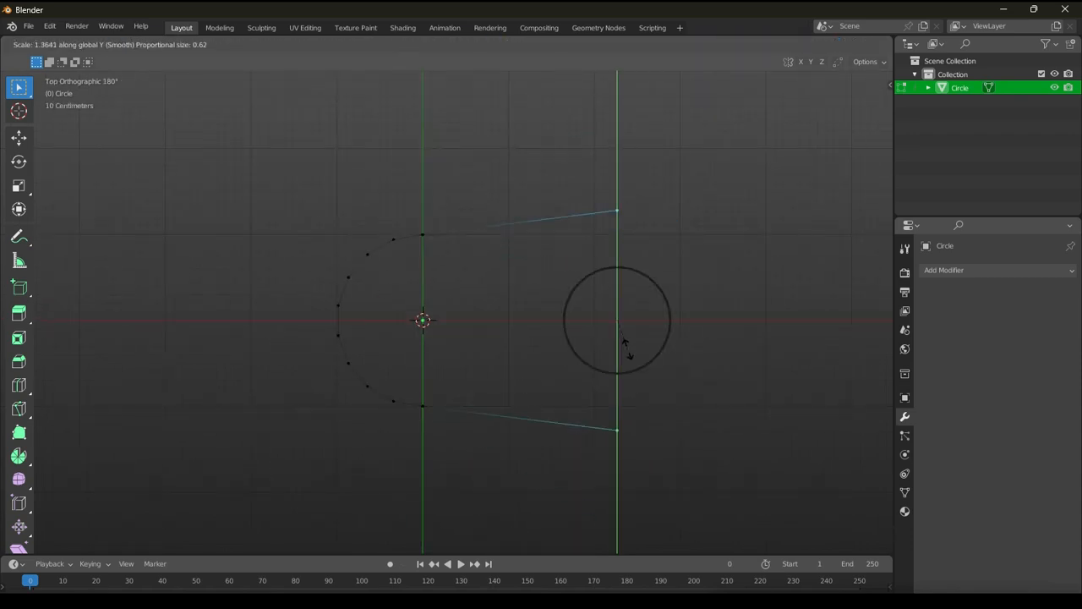
scroll(626, 355, up, 6)
click(615, 365)
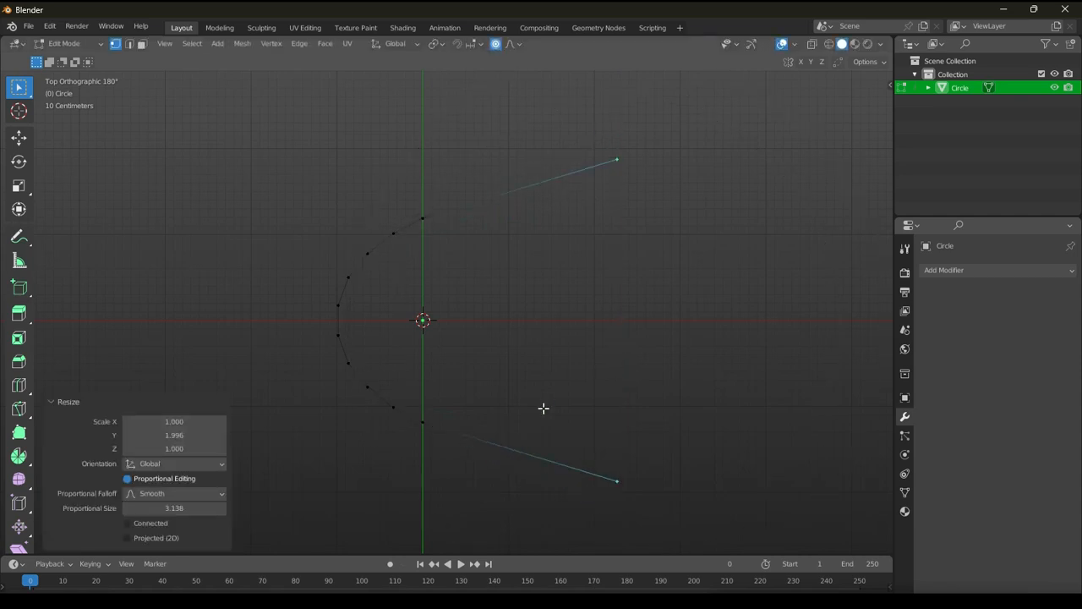
Subdivide the lower arm's long segment with four evenly spaced cuts.
key(ctrl+r)
scroll(513, 447, up, 3)
click(516, 447)
right_click(544, 444)
Curve the lower arm inward by moving its end vertex about -0.61 m along Y and rotating it with proportional editing, and turn that editing off.
click(615, 473)
key(g)
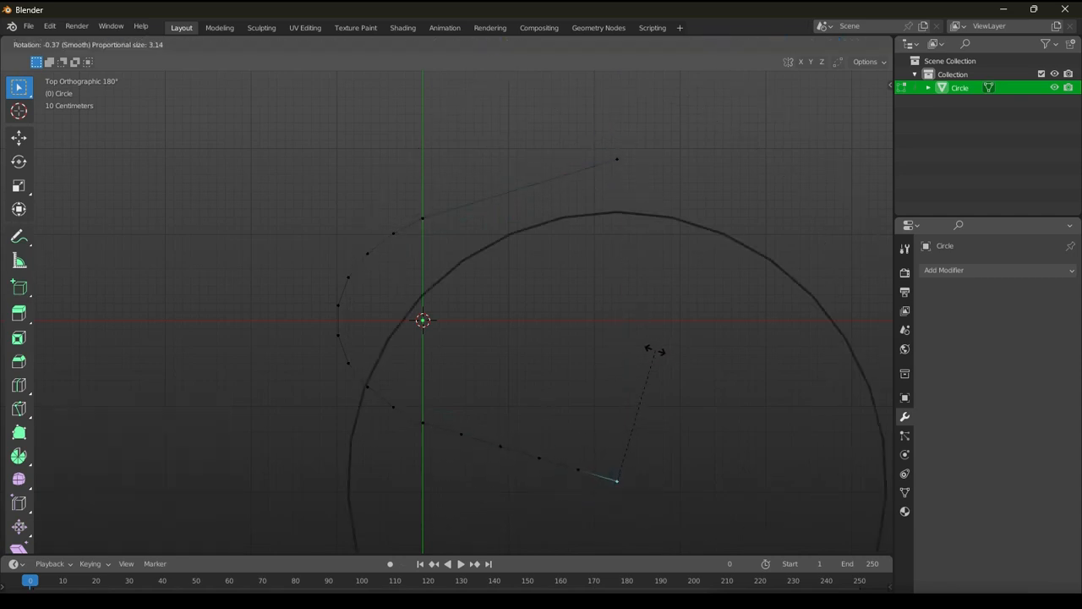
click(611, 367)
key(g)
key(y)
click(617, 391)
key(r)
scroll(633, 396, up, 10)
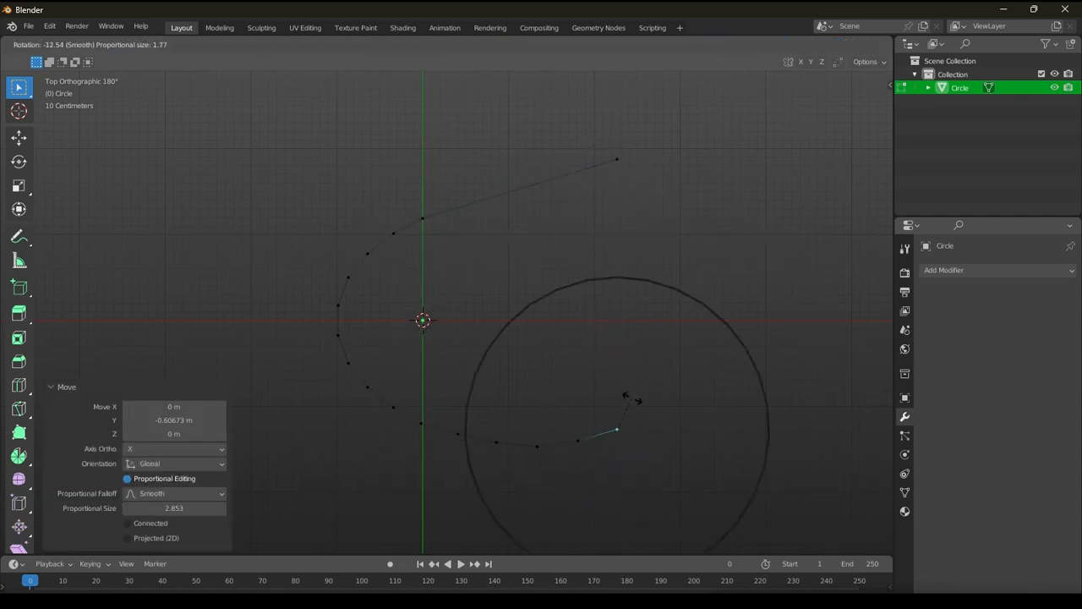
click(622, 412)
key(o)
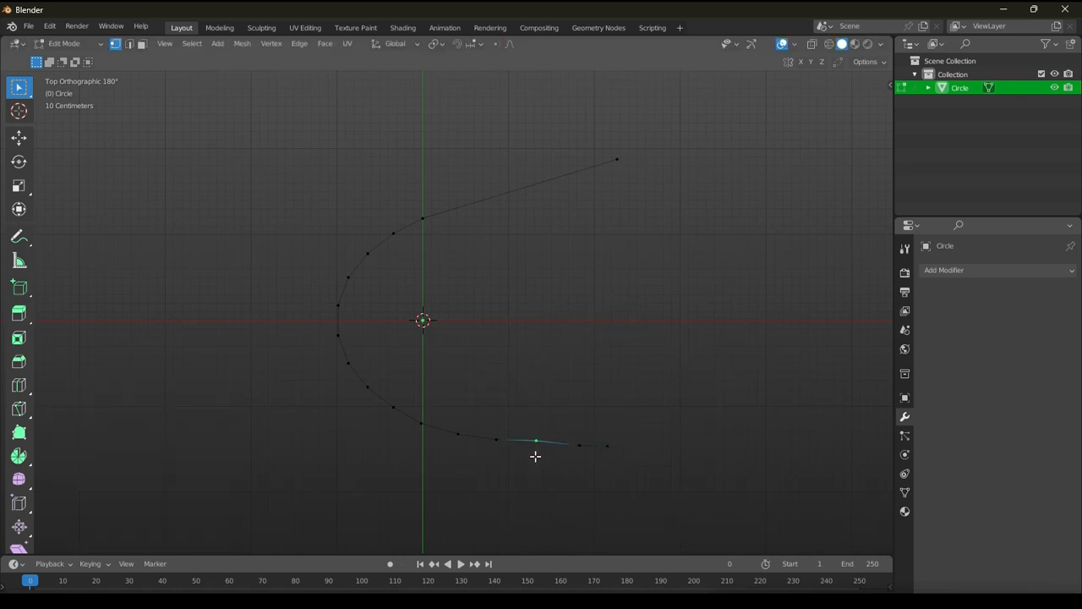
click(630, 446)
Delete the upper half of the curve and move the remaining half 0.2 m along Y.
click(617, 159)
key(g)
key(y)
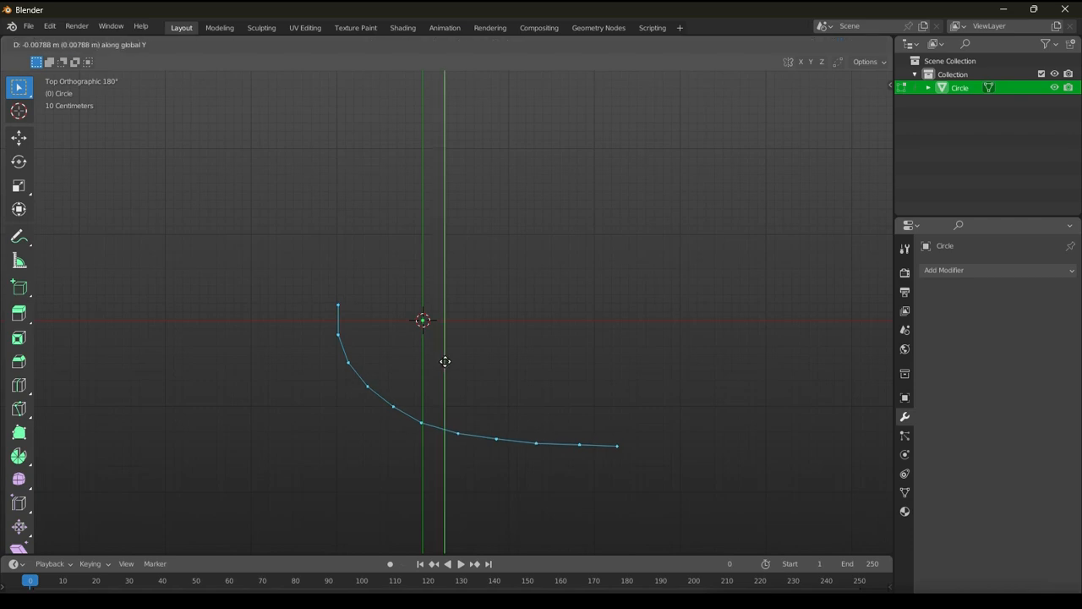
click(452, 377)
Add a Mirror modifier to the half curve on the Y axis only, with Clipping enabled.
scroll(452, 377, up, 4)
click(956, 270)
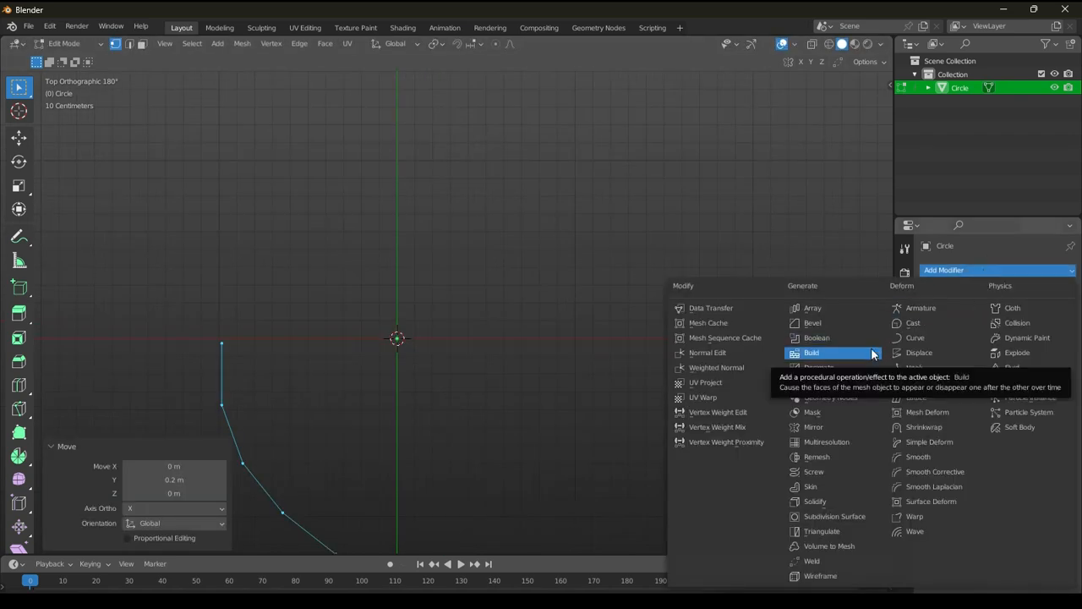
click(852, 426)
click(928, 292)
click(1016, 312)
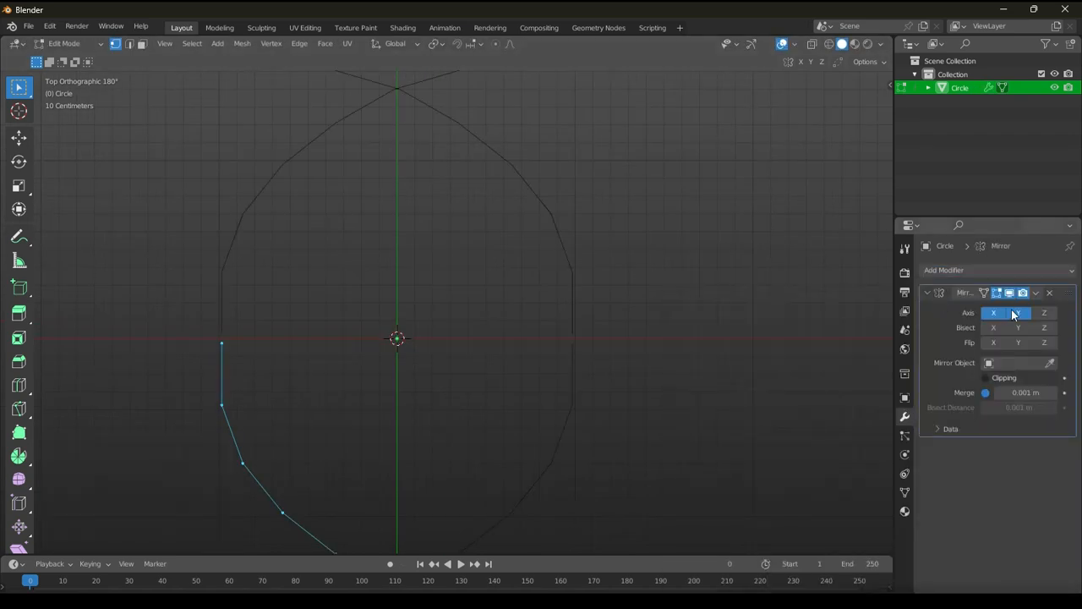
key(Home)
scroll(389, 338, up, 1)
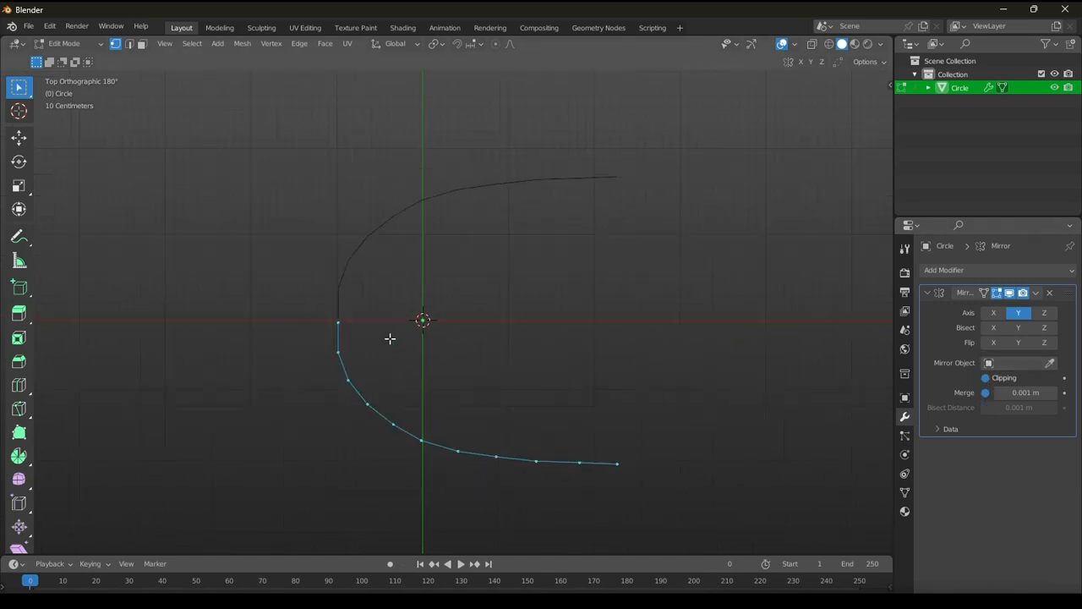
Move the half curve along Y until its front end meets the mirror line, and rotate it about -5.2°.
key(g)
key(y)
click(398, 389)
key(r)
key(Escape)
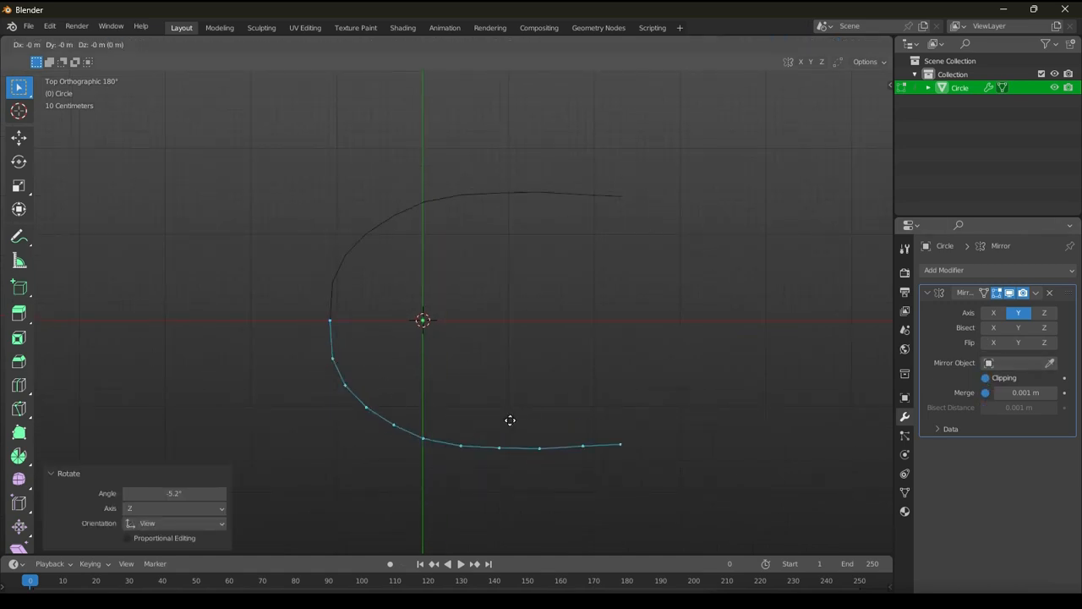
Try to fill the mirrored curve with Grid Fill and a face, and undo it.
middle_drag(510, 421, 534, 425)
key(ctrl+f)
click(528, 426)
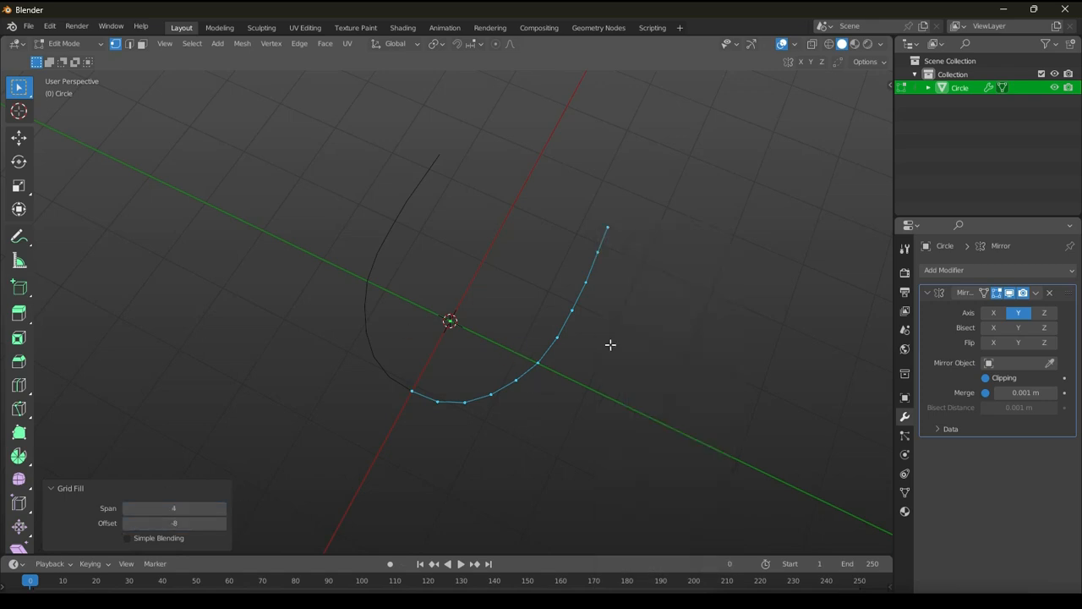
key(f)
key(ctrl+z)
Apply the Mirror modifier so both halves of the curve become editable geometry.
drag(403, 133, 693, 230)
key(ctrl+Tab)
click(498, 341)
key(ctrl+a)
key(Tab)
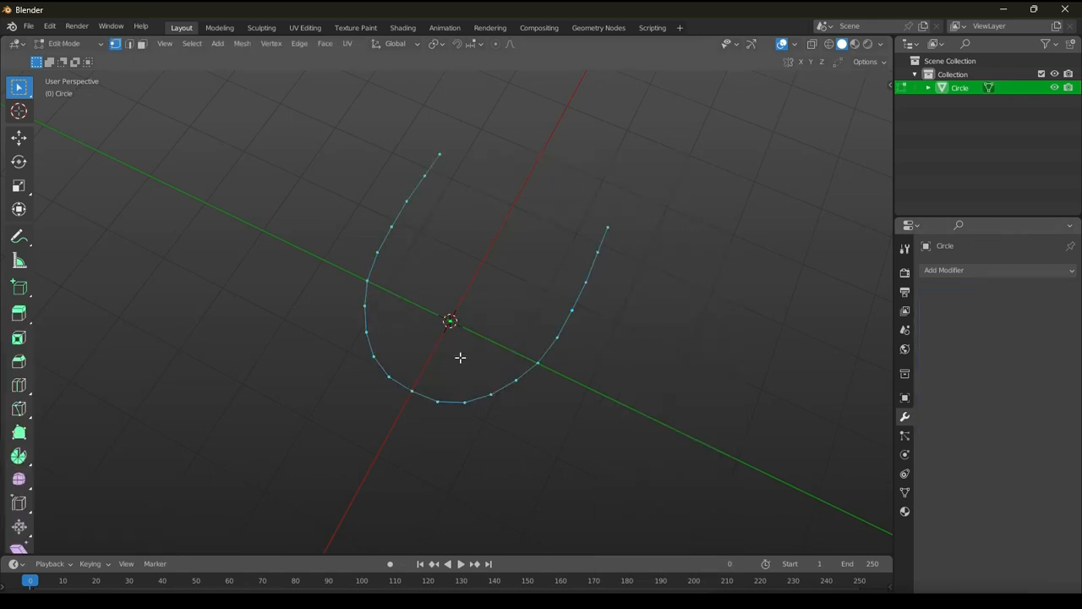
Fill the whole U-shaped outline with a single face.
key(ctrl+f)
click(493, 372)
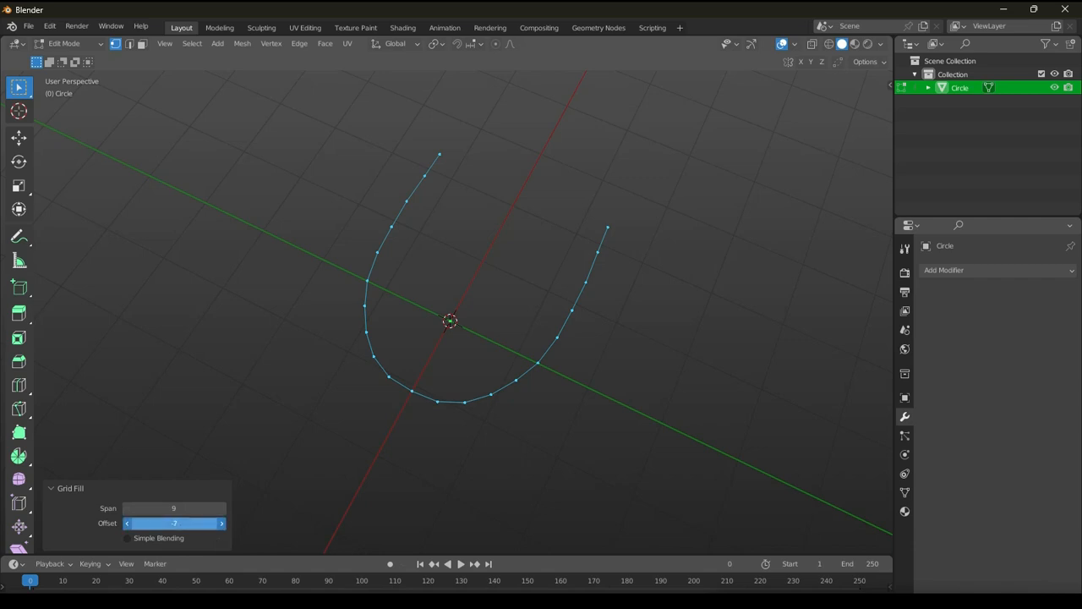
key(f)
Inset the U-shaped face to create a narrow border band around it.
alt+middle_drag(697, 290, 601, 406)
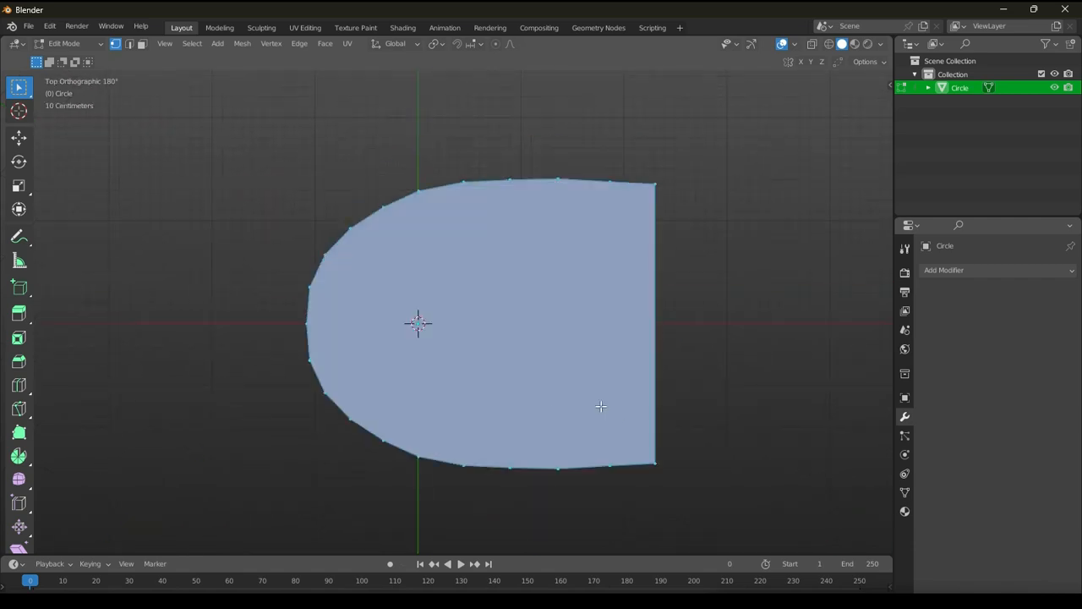
key(i)
click(588, 410)
Delete the outer straight edge between the two end corners together with its border face.
click(657, 186)
shift+click(654, 459)
key(x)
click(657, 460)
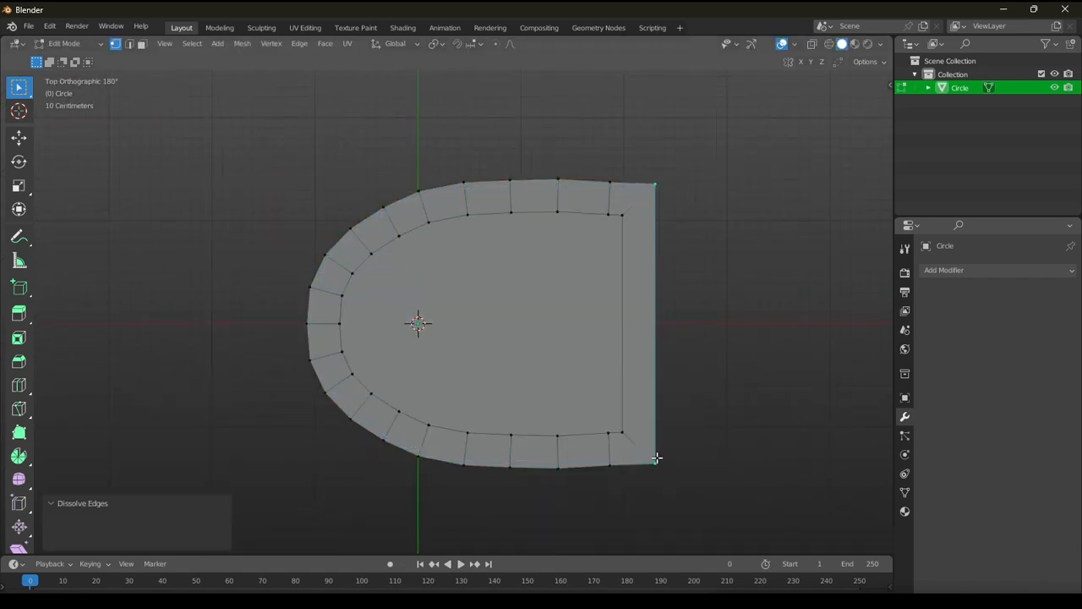
key(x)
click(616, 361)
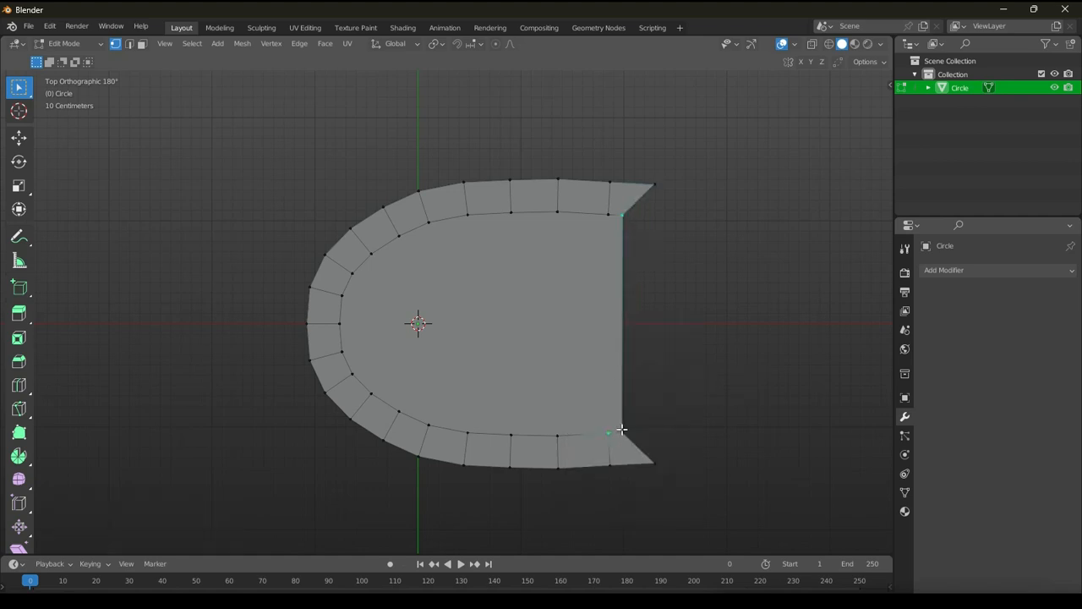
Move the two inner corner vertices about -0.32 m along X, level with the outer end vertices.
key(g)
key(x)
click(659, 415)
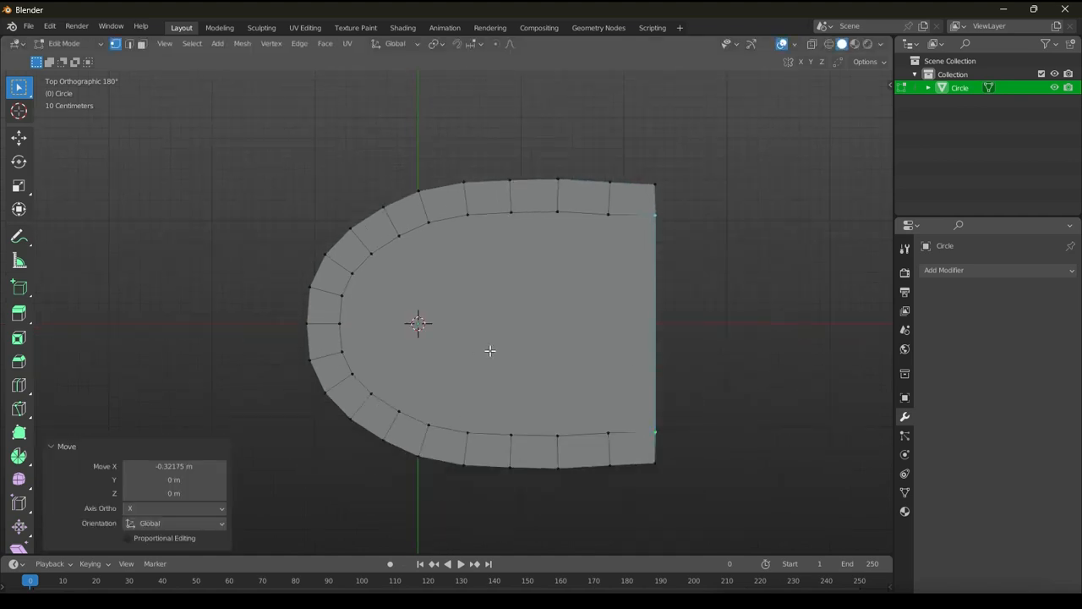
Select the large inner face and raise it about 0.17 m along Z.
click(501, 343)
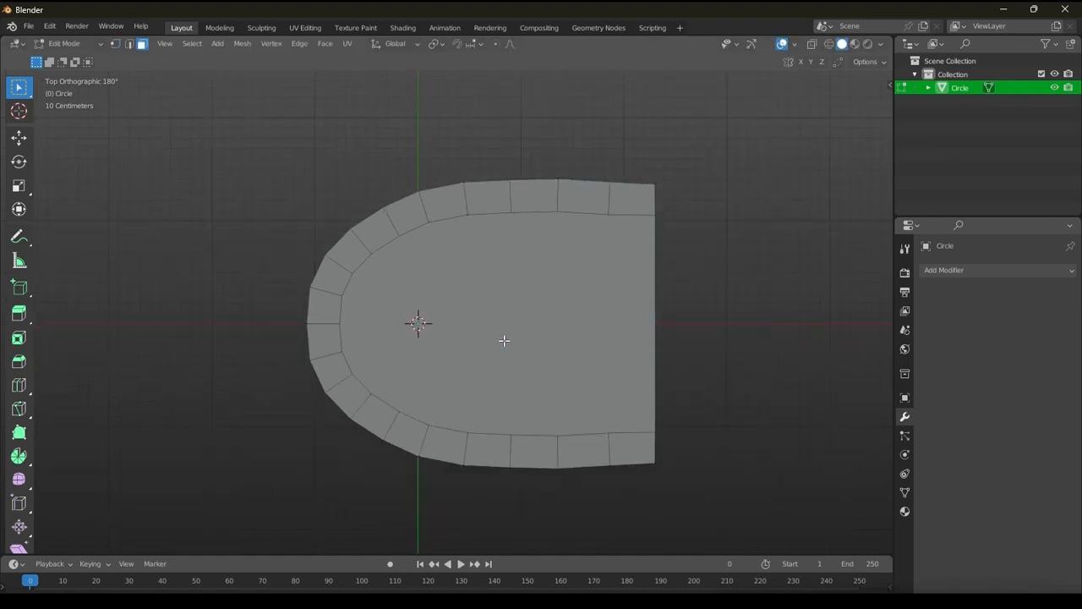
click(503, 340)
key(ctrl+KP_1)
key(z)
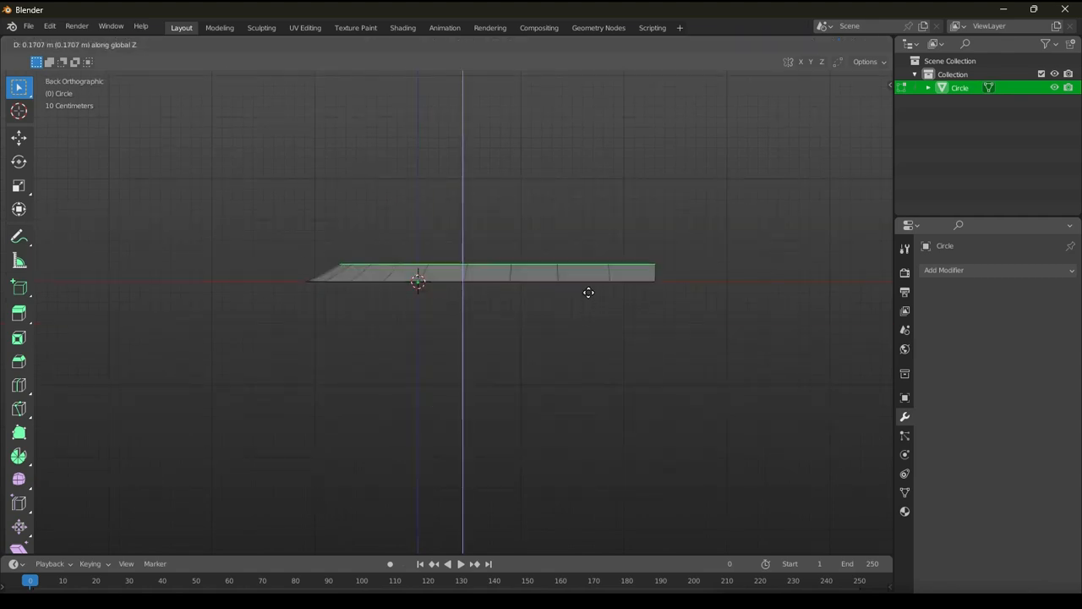
click(589, 292)
Add one centred loop cut around the sloped border band.
key(ctrl+r)
click(597, 269)
key(ctrl+z)
key(ctrl+r)
click(609, 271)
key(g)
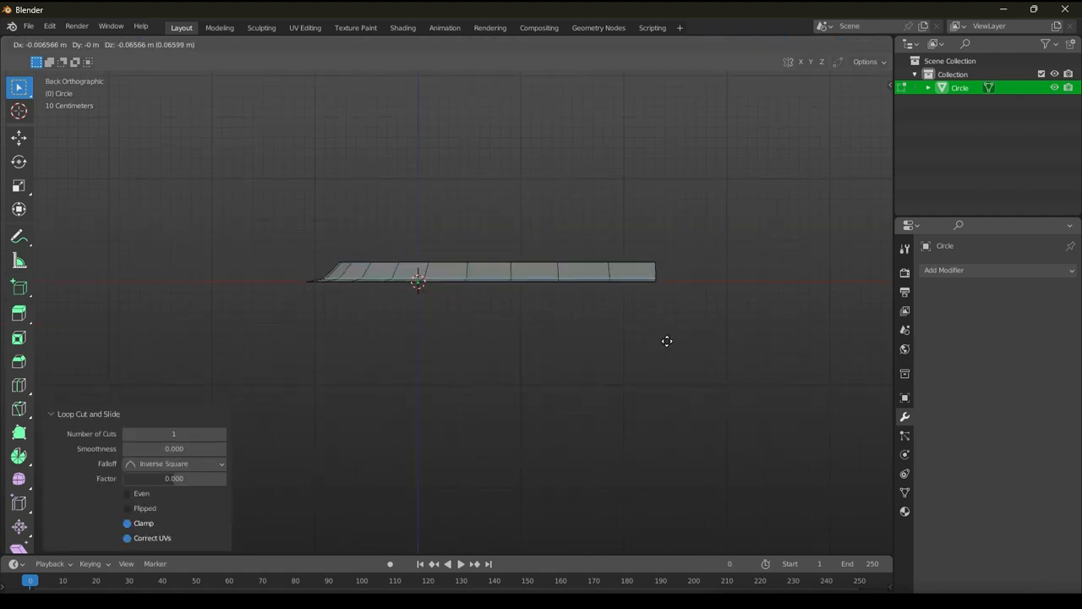
right_click(667, 340)
Scale the new middle loop down slightly and the inner rim loop to 0.948.
alt+middle_drag(667, 341, 663, 313)
key(s)
click(634, 422)
alt+click(599, 435)
key(s)
click(668, 431)
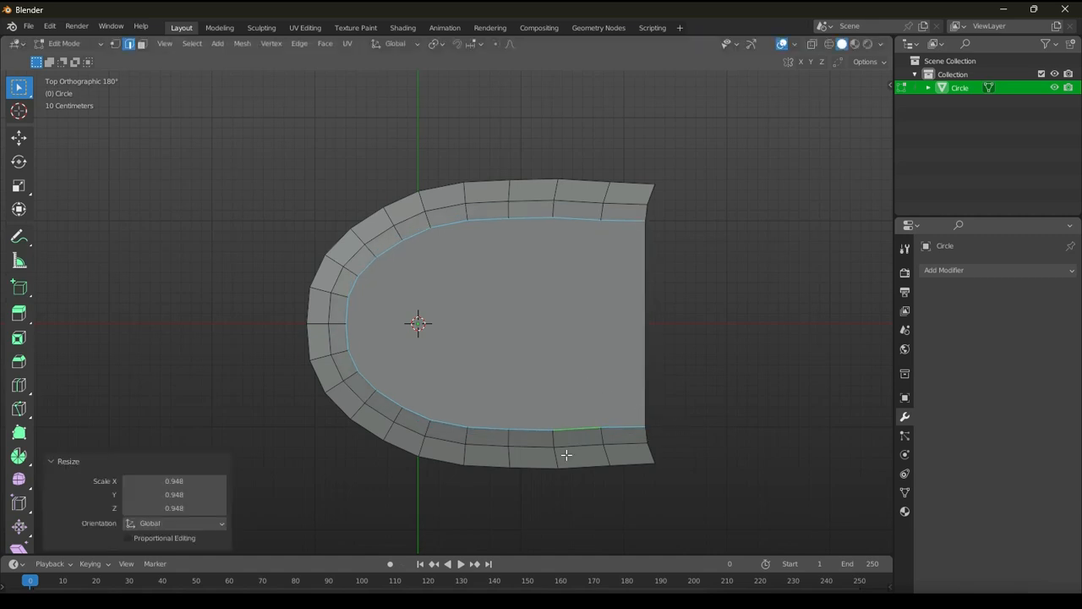
Delete the large inner face and the upper half of the border band.
key(1)
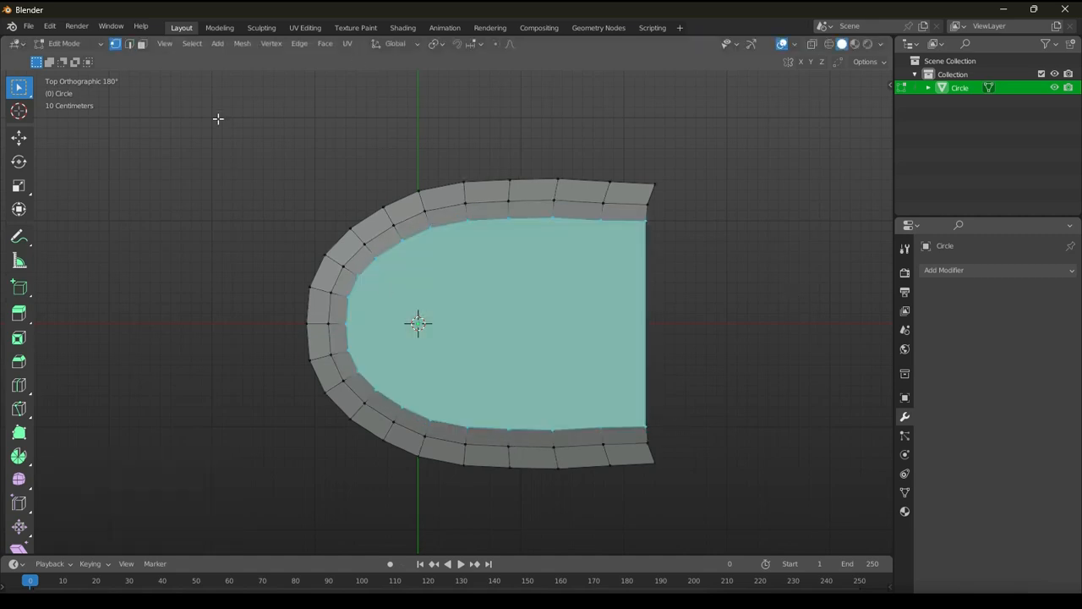
drag(212, 113, 773, 293)
key(x)
click(794, 313)
Mirror the remaining half band with a Mirror modifier on the Y axis only, with Clipping enabled.
click(997, 269)
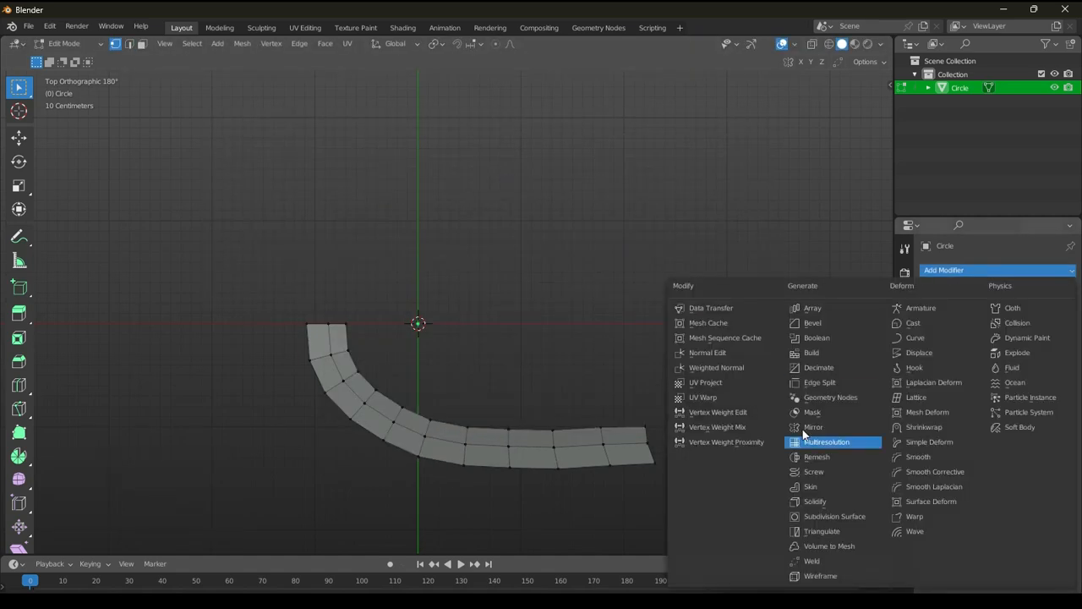
click(824, 440)
click(1018, 312)
click(993, 312)
scroll(537, 438, up, 1)
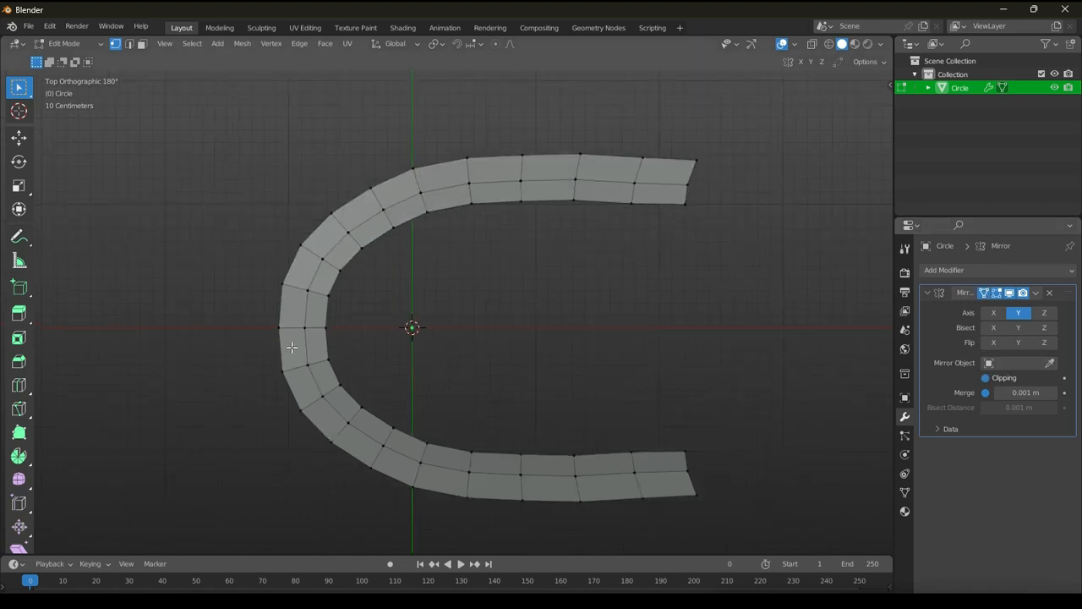
Move the outer rim vertices near the front to make the front edge uneven.
click(373, 337)
click(296, 409)
shift+click(279, 340)
key(g)
click(277, 343)
Add a Subdivision Surface modifier to the arch below the Mirror modifier.
click(997, 270)
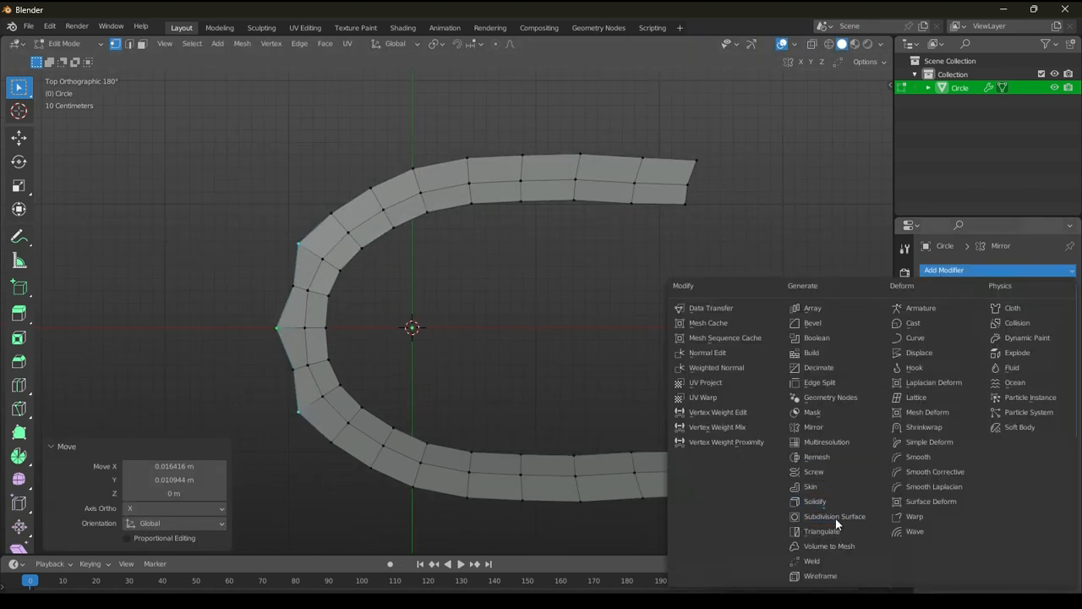
click(835, 516)
scroll(350, 358, up, 1)
Undo the displacement of the outer front rim vertices.
key(g)
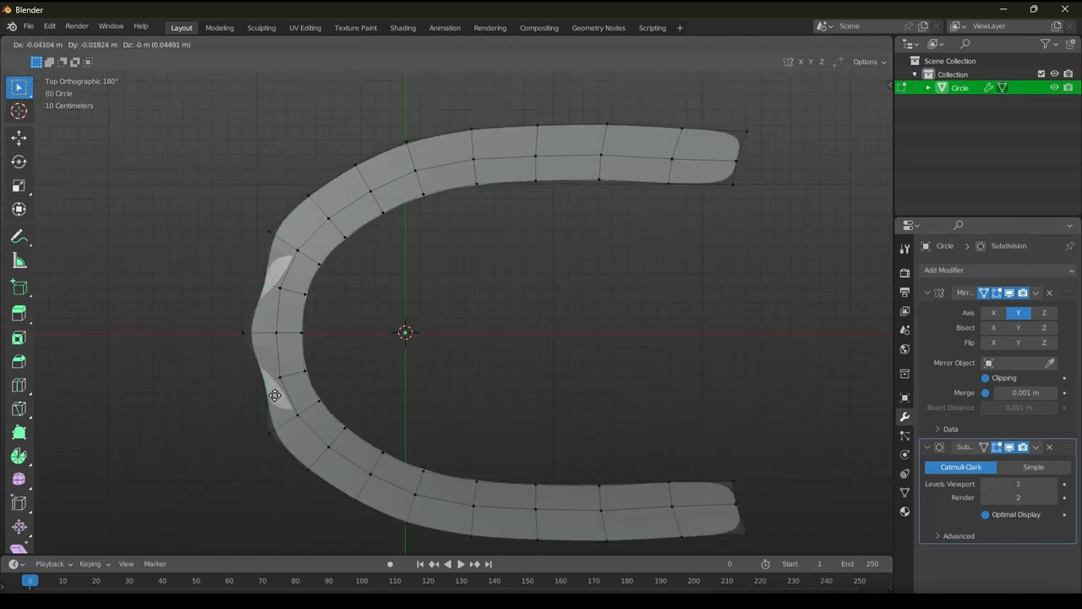
key(a)
right_click(341, 375)
click(333, 310)
key(ctrl+z)
scroll(337, 389, down, 1)
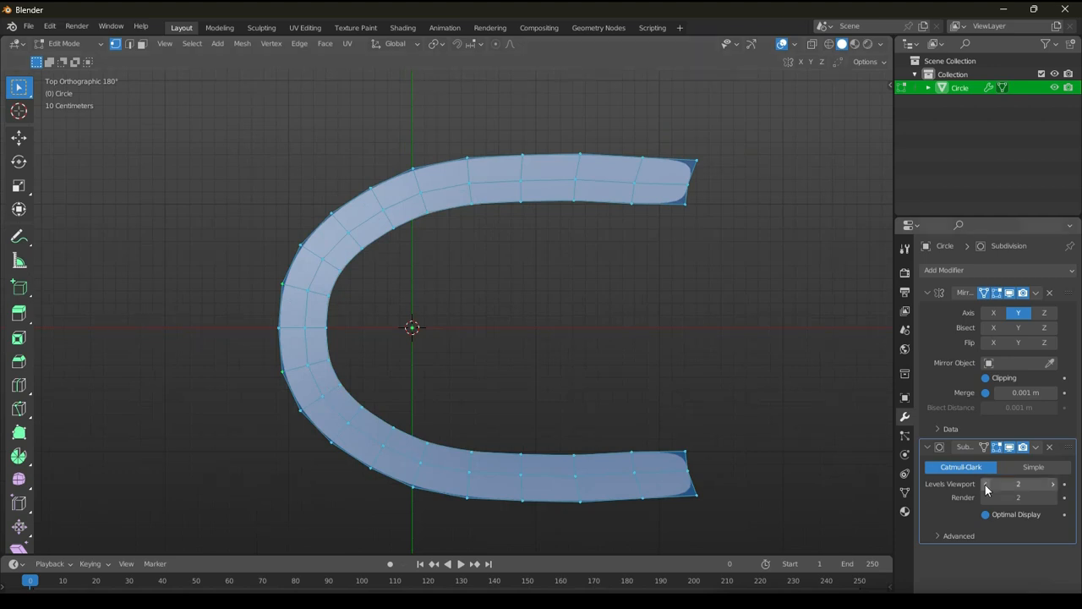
scroll(397, 308, up, 2)
right_click(397, 308)
click(398, 307)
mouse_move(397, 308)
middle_down()
mouse_move(393, 253)
mouse_move(406, 313)
middle_up()
key(ctrl+z)
scroll(406, 312, down, 3)
Select the arch's outer edge loop and extrude it upward along Z.
click(425, 360)
alt+click(425, 361)
key(ctrl+KP_1)
key(g)
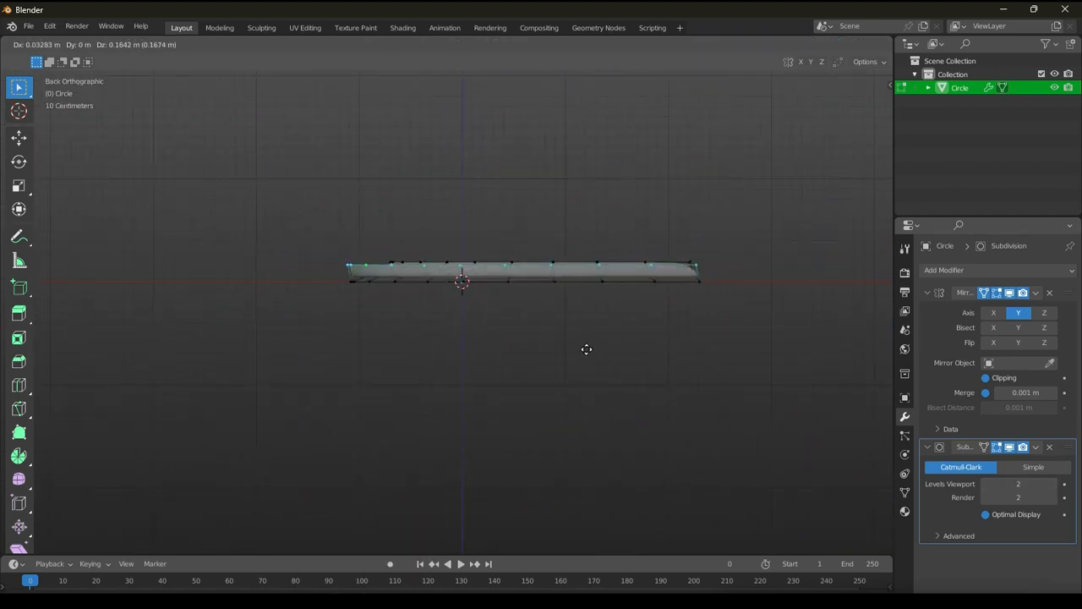
key(z)
click(592, 320)
Try widening the raised outer rim, lowering it along Z and extruding it again, and undo these changes.
key(s)
click(630, 329)
key(g)
key(z)
click(632, 335)
key(e)
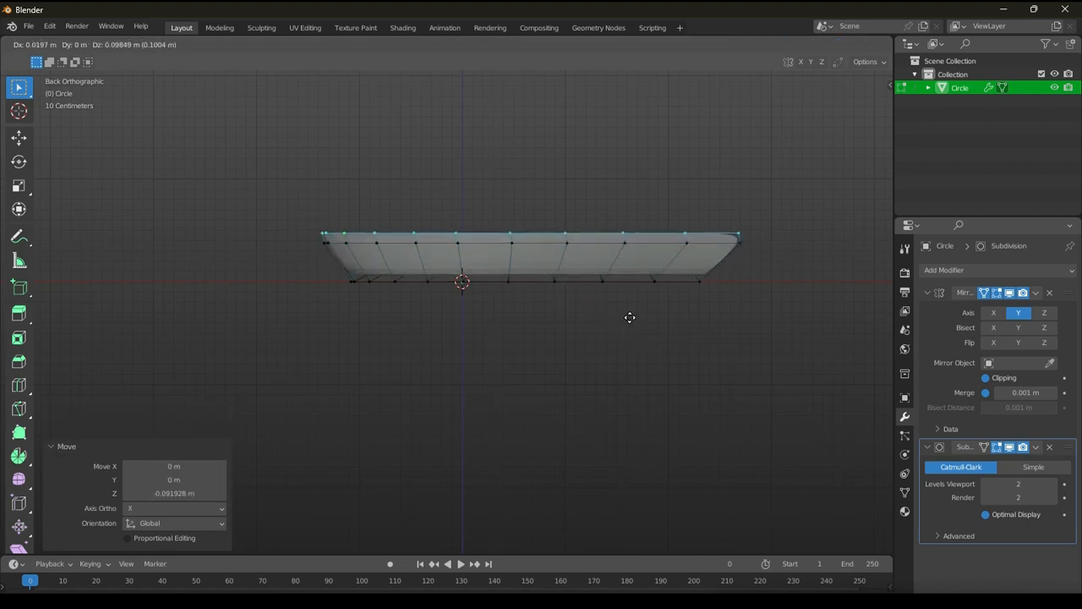
click(677, 321)
key(ctrl+z)
key(ctrl+z)
key(ctrl+z)
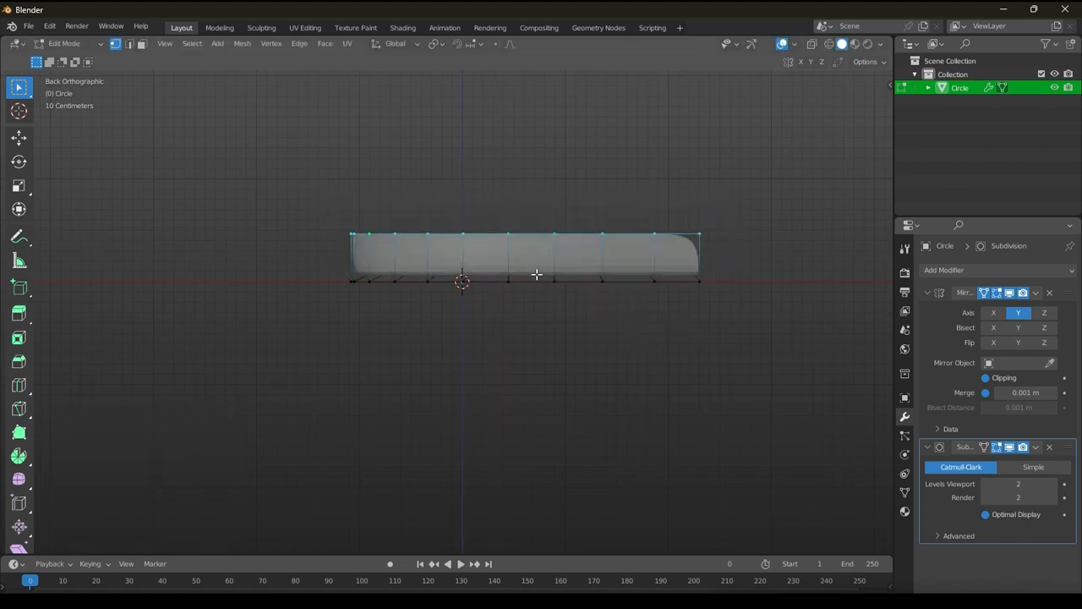
Move the outer rim's front centre vertex slightly inward and its neighbouring vertex outward, viewing the arch from above.
key(KP_7)
scroll(257, 317, up, 2)
key(g)
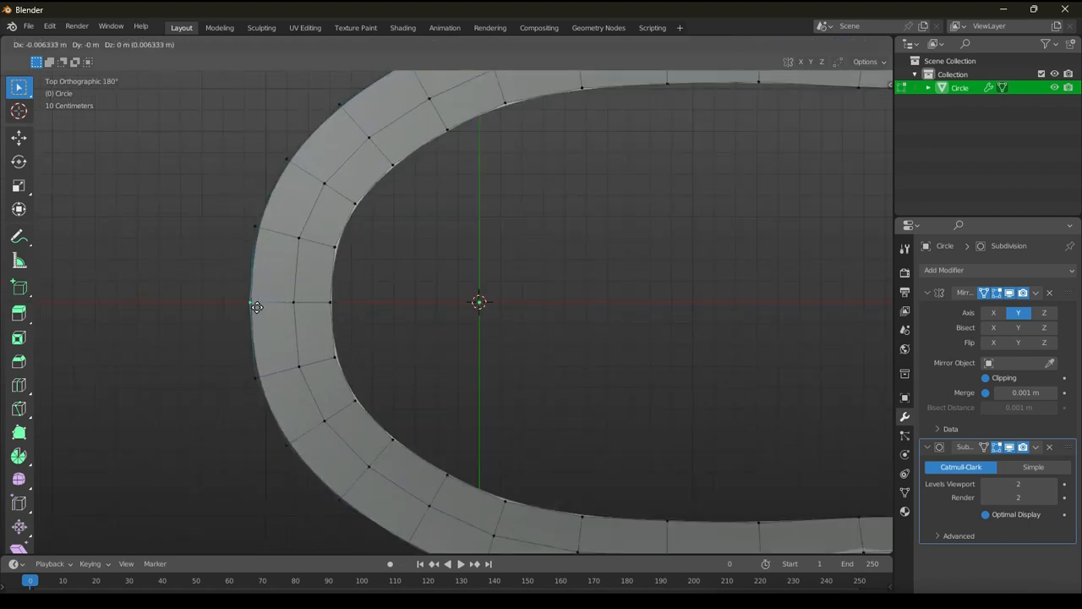
click(261, 306)
click(256, 393)
key(g)
click(234, 392)
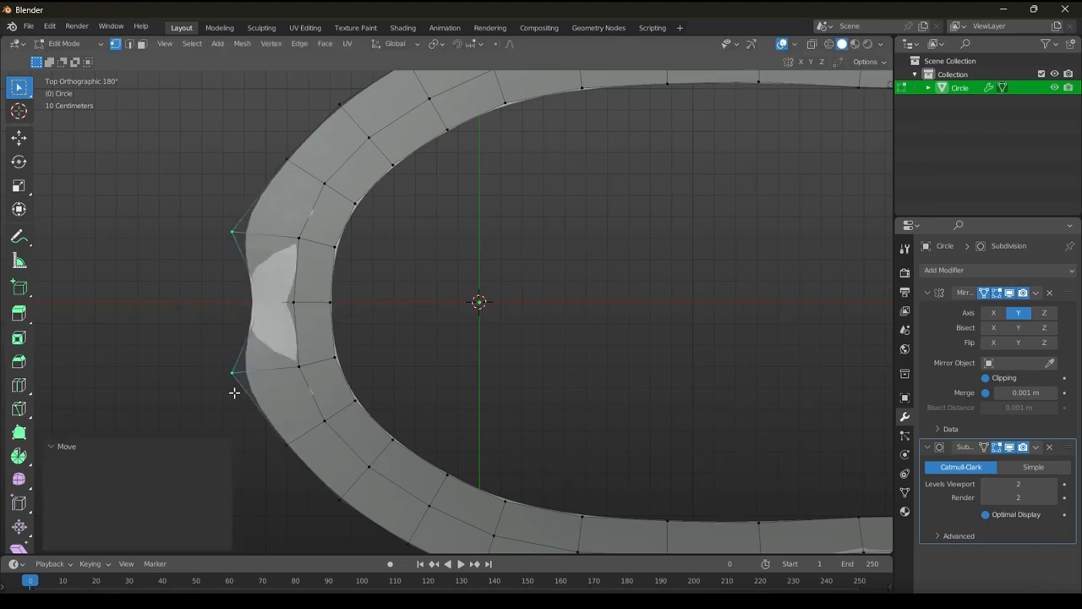
Continue the scalloped rim by moving the next outer vertex inward and the one after it outward.
click(290, 442)
key(g)
click(303, 425)
click(338, 499)
key(g)
click(318, 508)
Shift the outer vertex before the Y axis inward and pull the one on the axis outward to form another scallop.
scroll(364, 503, down, 2)
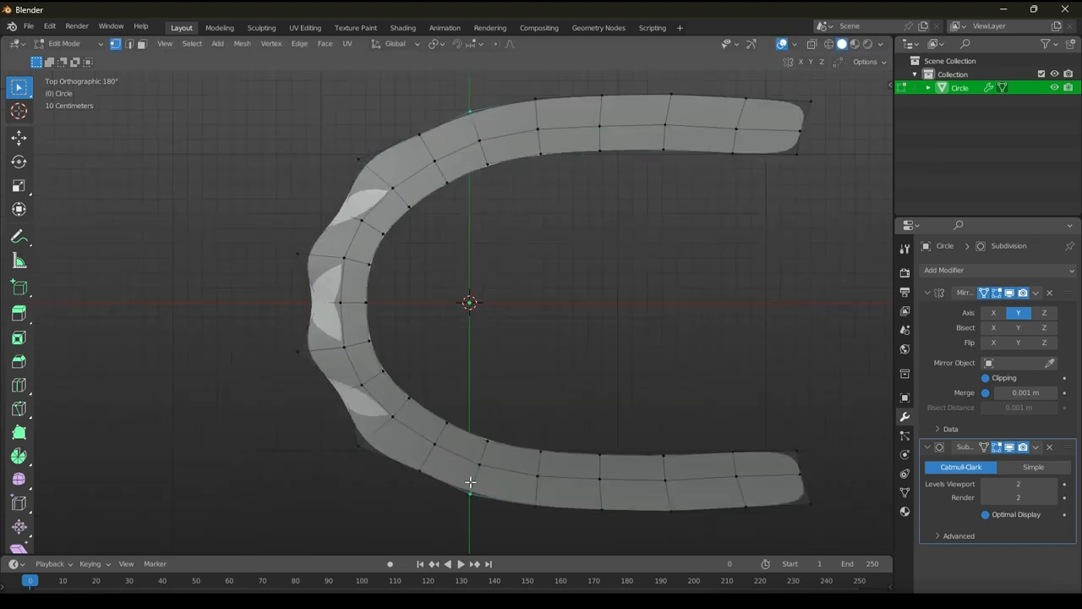
click(424, 476)
key(g)
click(428, 469)
click(470, 497)
key(g)
click(459, 513)
click(462, 530)
Nudge the outer vertex two before the Y axis slightly outward and move the vertex just past the axis inward.
click(357, 450)
key(g)
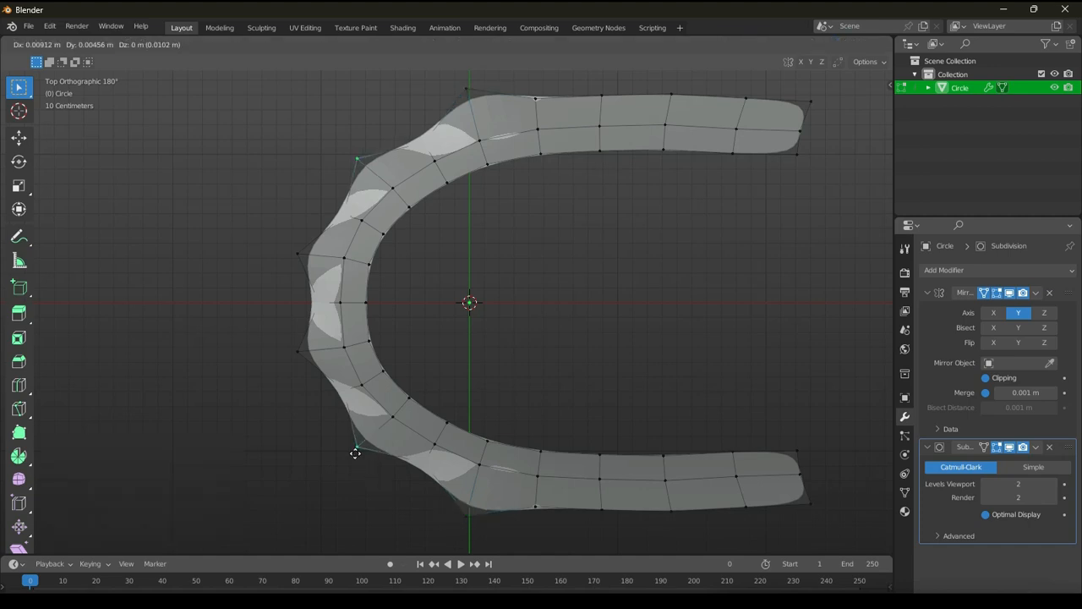
click(355, 452)
click(538, 510)
key(g)
click(539, 501)
Pull the second outer vertex past the Y axis outward to form another scallop on the side arm.
click(601, 513)
key(g)
click(602, 531)
key(g)
click(603, 534)
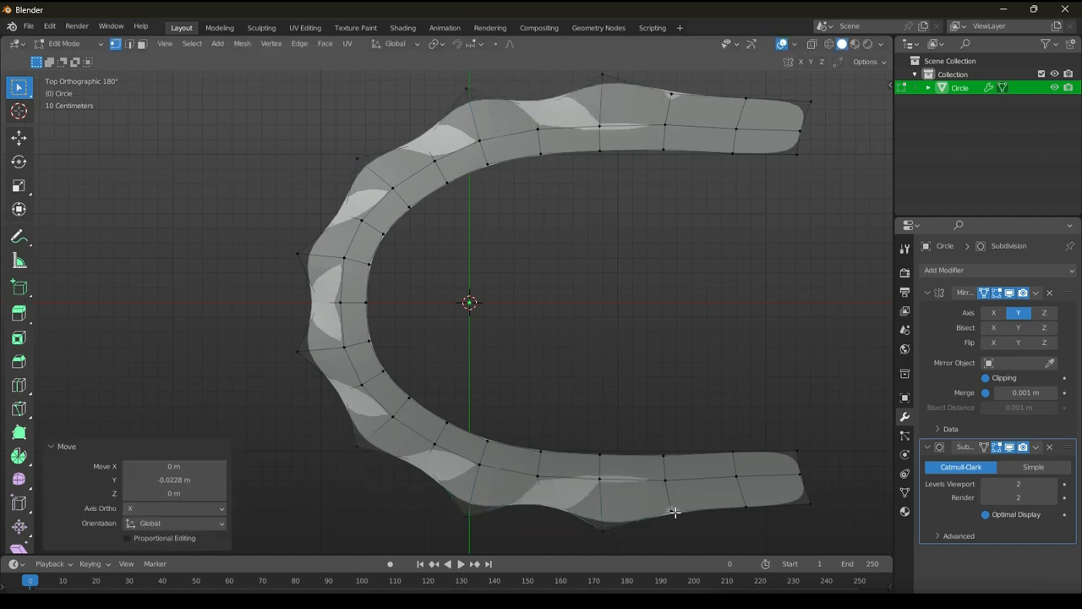
Move the last two outer vertices at the arm's end outward to finish the scalloped rim.
click(749, 511)
key(g)
click(756, 525)
click(805, 510)
key(g)
click(807, 517)
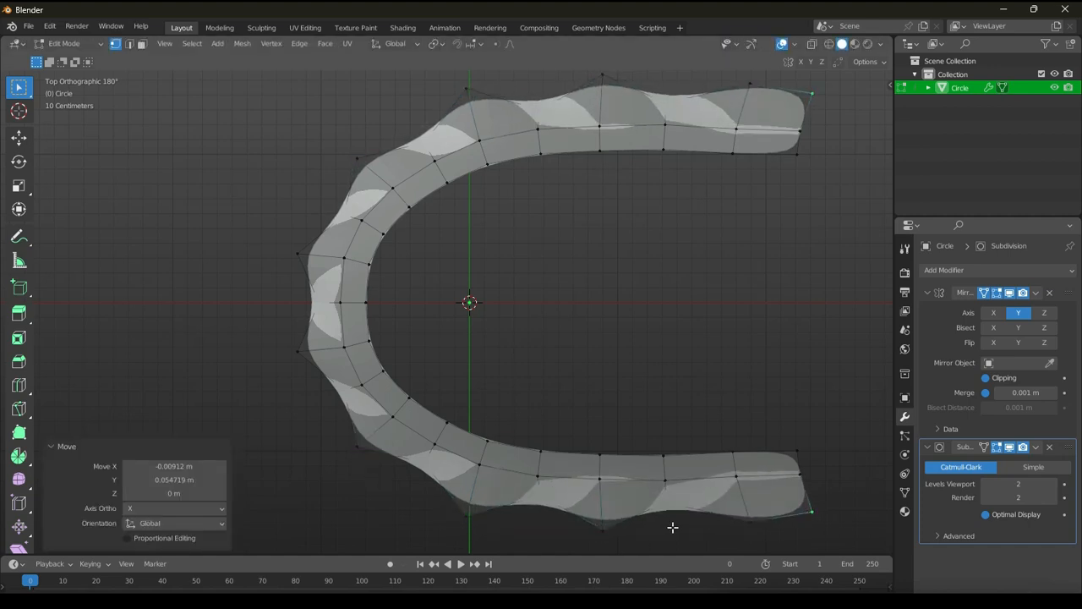
Extrude the arch's outer edge loop upward along Z to start a vertical wall.
middle_drag(671, 527, 621, 418)
scroll(553, 468, down, 2)
scroll(366, 349, up, 2)
alt+middle_drag(646, 440, 481, 295)
alt+click(398, 273)
alt+middle_drag(398, 273, 431, 290)
key(e)
key(z)
click(424, 253)
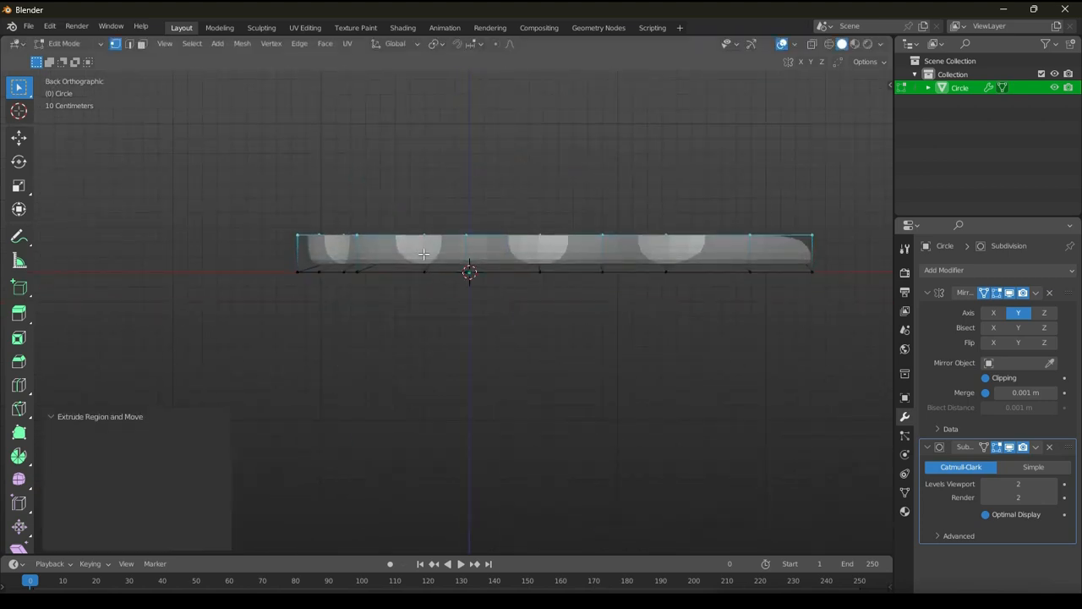
Scale the raised edge loop outward and extrude it about 0.356 m farther up along Z.
key(s)
click(479, 259)
key(e)
key(z)
click(476, 213)
key(s)
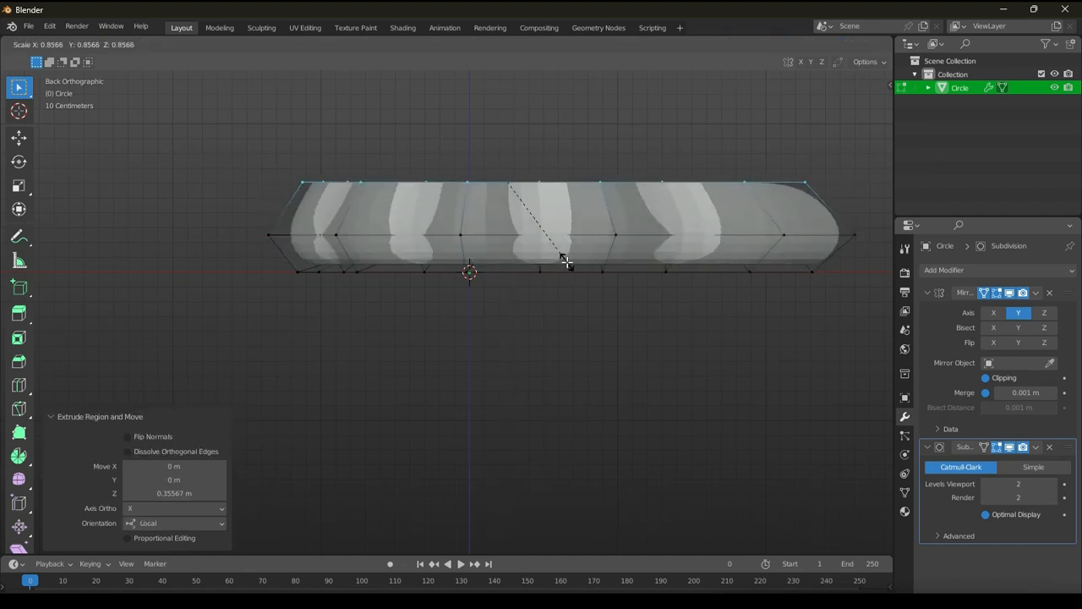
right_click(571, 261)
Move the new top edge loop about -0.105 m along X and turn on the Subdivision modifier's on-cage display.
key(g)
key(x)
click(585, 263)
middle_drag(584, 263, 677, 169)
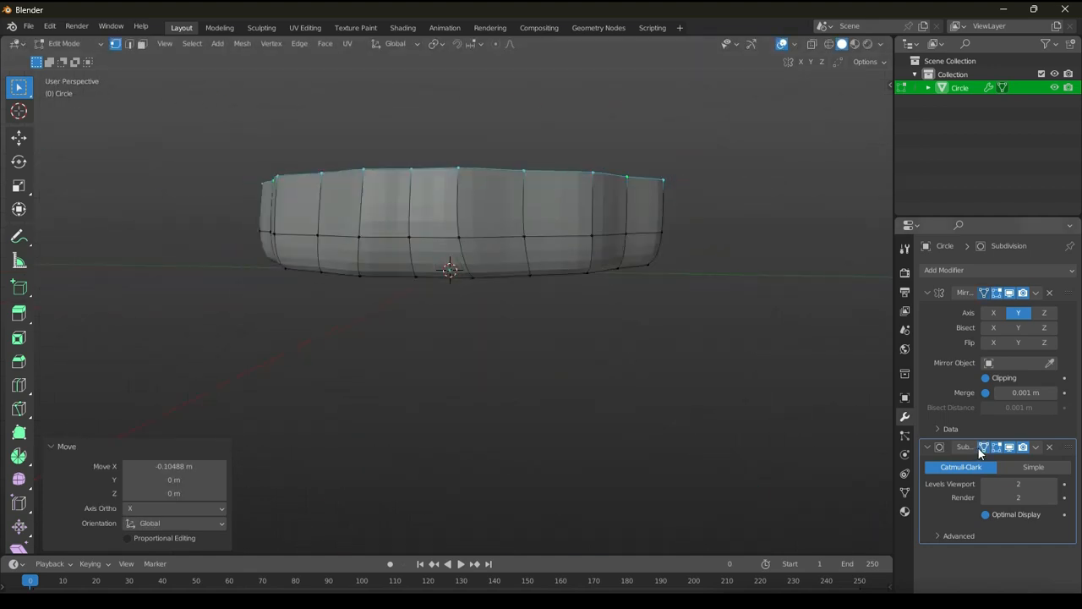
Move the middle-loop vertex beside the front centre about 0.082 m outward along Y.
alt+middle_drag(626, 315, 519, 267)
click(488, 234)
key(g)
key(y)
click(501, 232)
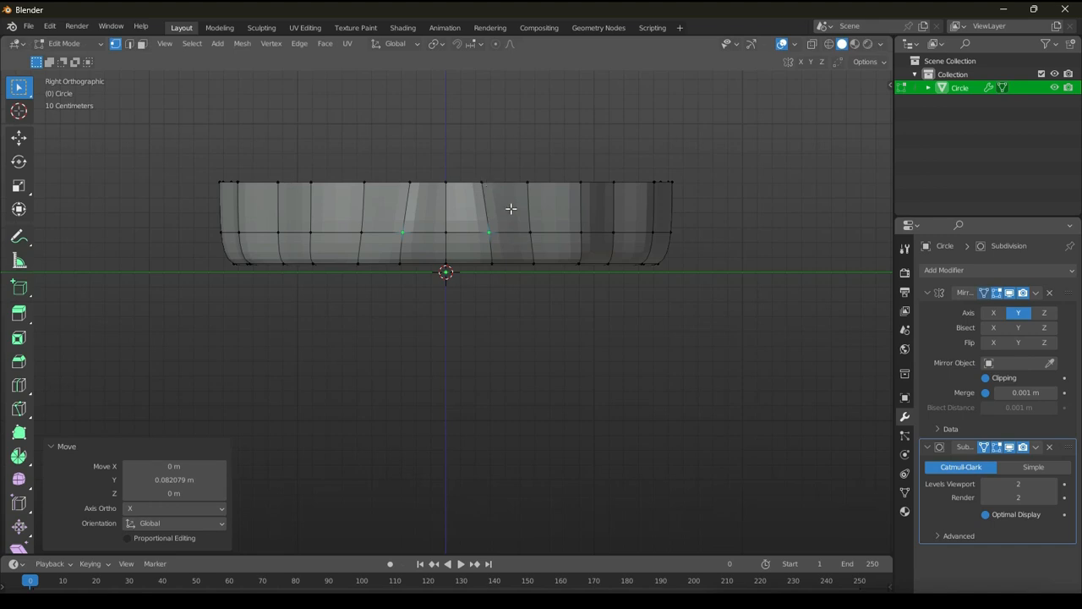
Examine the wall's shape and vertex alignment from above, below, the side and the back.
middle_drag(606, 251, 326, 337)
scroll(452, 391, down, 2)
scroll(422, 256, up, 4)
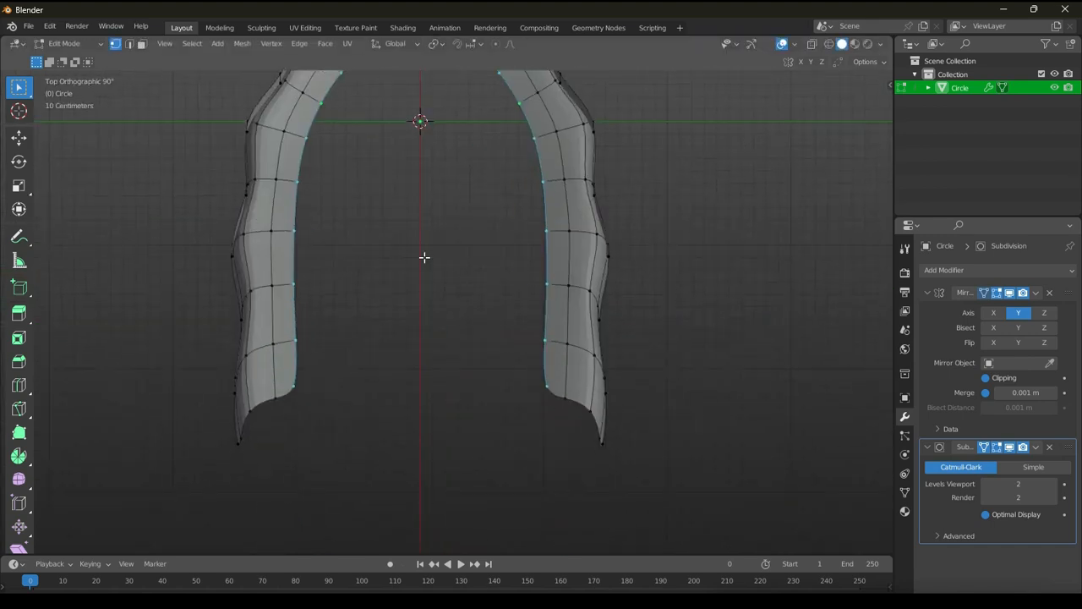
scroll(436, 172, down, 4)
scroll(425, 273, down, 1)
alt+middle_drag(419, 329, 398, 234)
scroll(399, 235, up, 1)
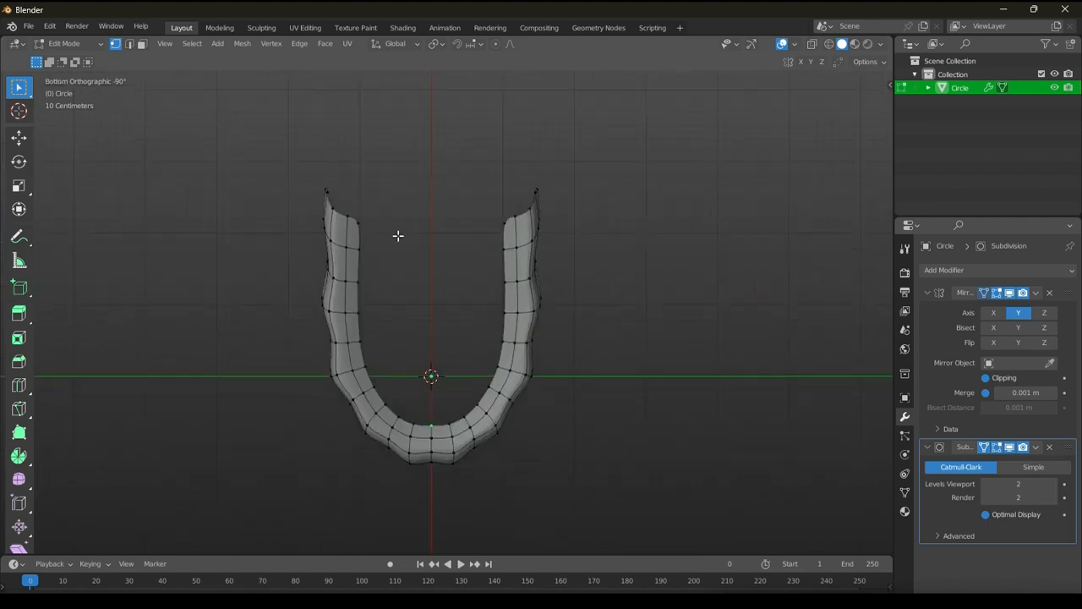
shift+middle_drag(362, 440, 518, 334)
scroll(519, 334, up, 3)
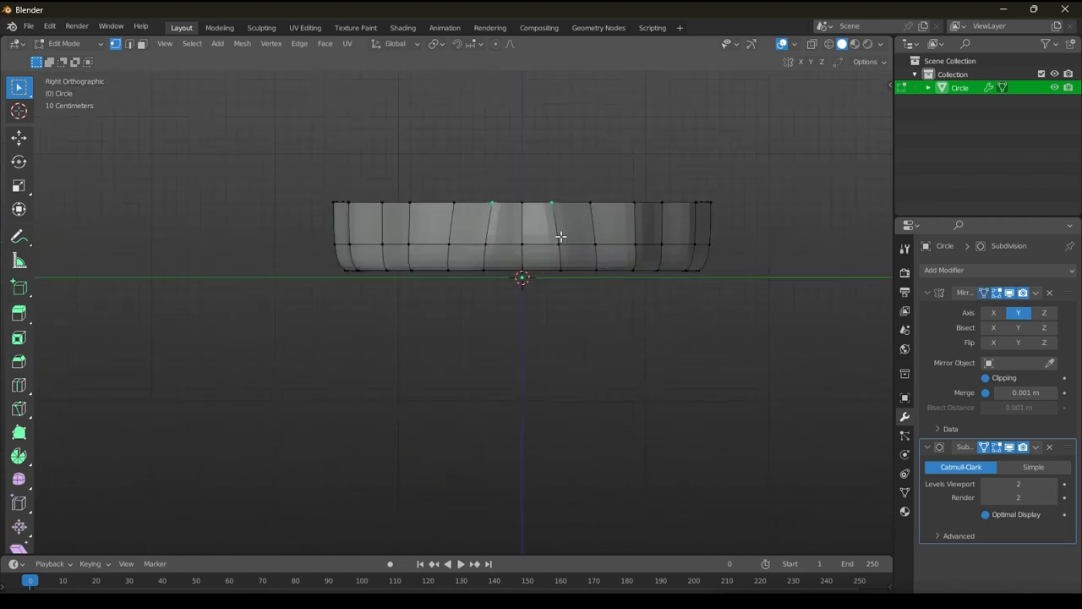
alt+middle_drag(561, 237, 553, 273)
scroll(688, 274, up, 3)
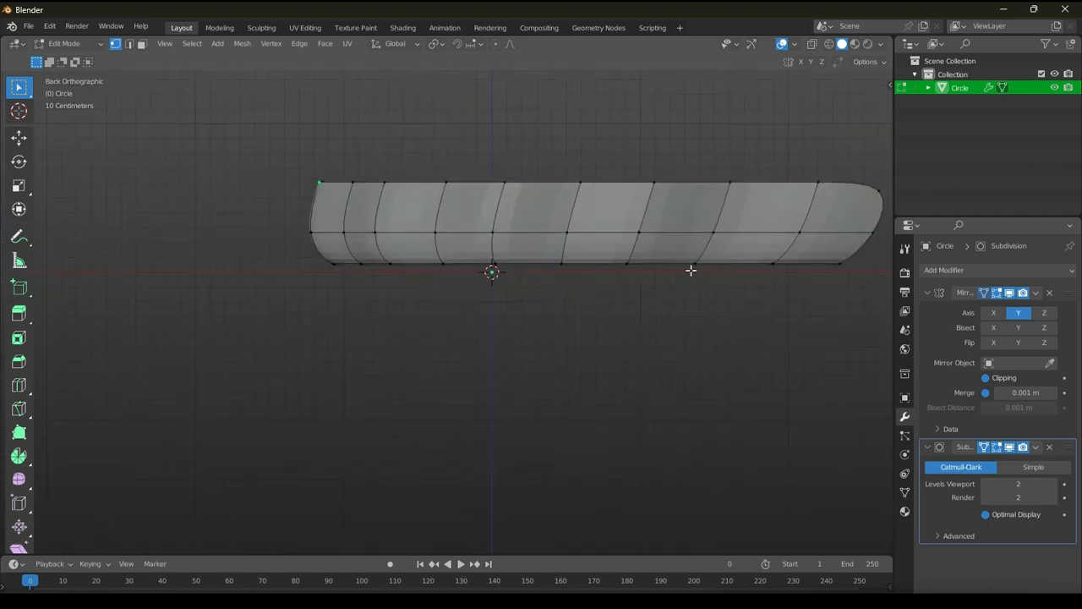
Widen the wall's middle edge loop along Y and shift it about 0.05 m along Y.
click(698, 230)
alt+middle_drag(640, 200, 656, 292)
key(s)
key(y)
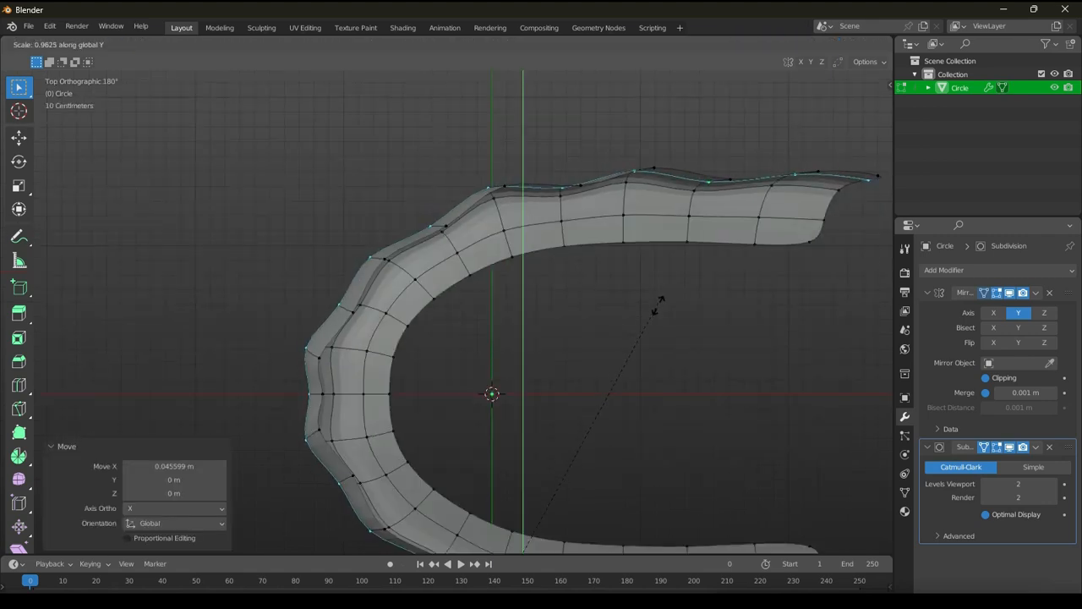
click(662, 248)
key(g)
key(y)
click(661, 285)
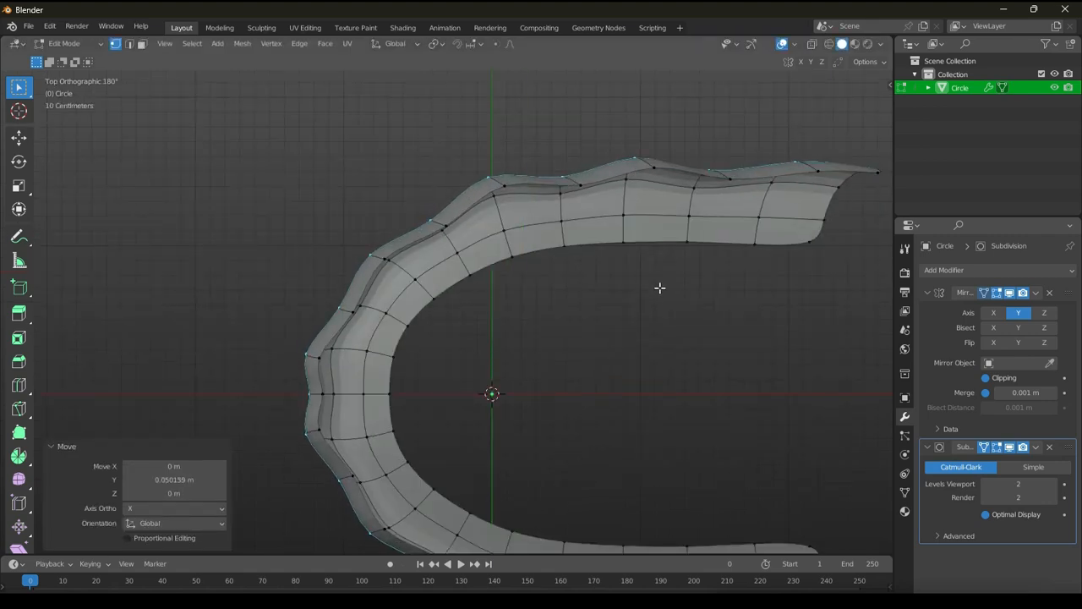
Shift the wall's middle edge loop about -0.071 m along X.
scroll(659, 289, down, 1)
key(g)
key(y)
key(x)
click(665, 299)
alt+middle_drag(655, 296, 583, 238)
scroll(583, 237, down, 3)
scroll(564, 323, up, 2)
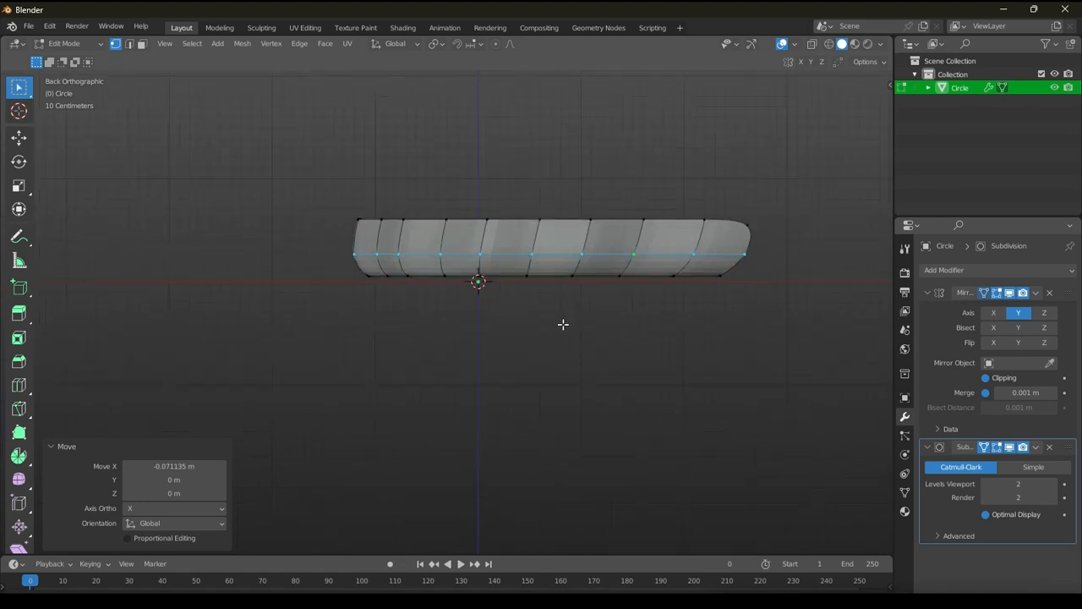
Apply Shade Smooth to the arch in Object Mode and return to Edit Mode.
key(Tab)
right_click(452, 317)
click(451, 318)
alt+middle_drag(474, 314, 604, 216)
key(Tab)
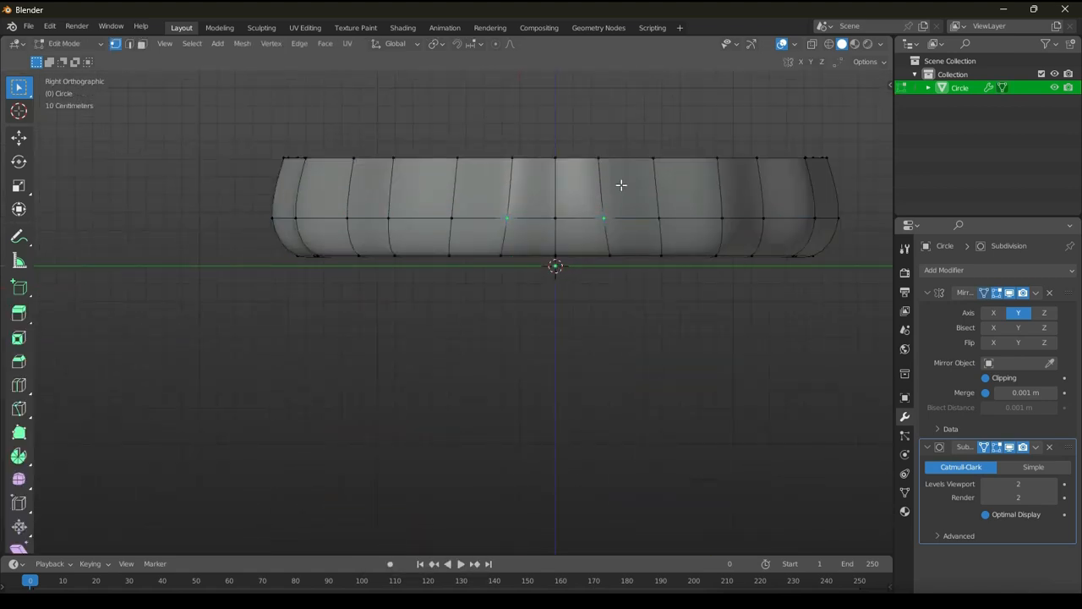
Shift the middle-loop vertex beside the front centre outward along Y and adjust the top-loop vertex above it along Y.
shift+click(621, 184)
key(g)
key(y)
click(635, 202)
click(608, 179)
key(g)
key(y)
click(594, 167)
click(660, 168)
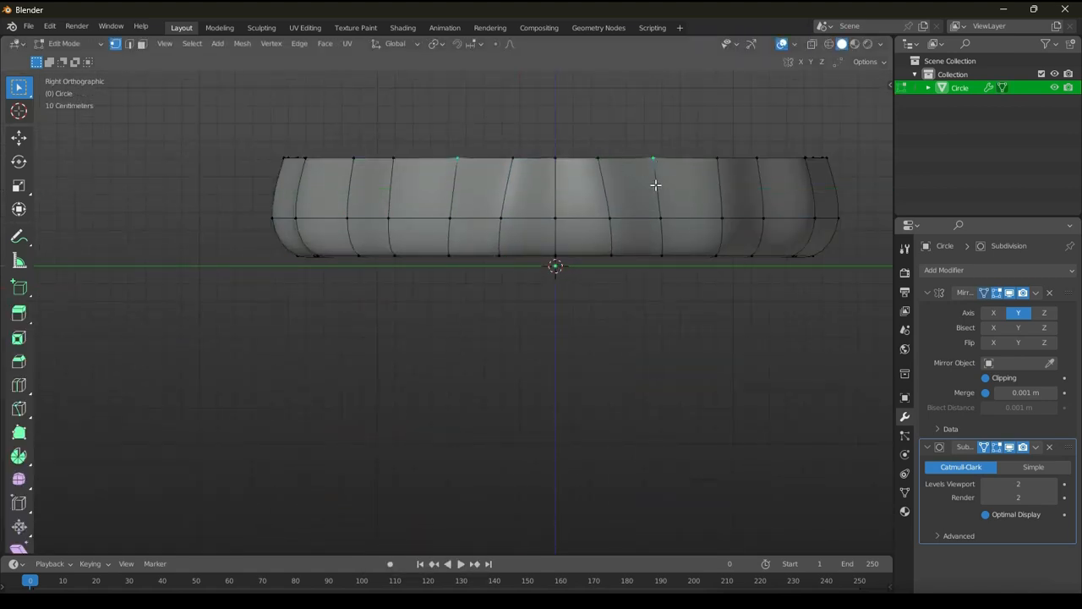
Move the middle-loop vertex beside the centre farther outward along Y and the next top-loop vertex about 0.047 m outward.
scroll(604, 261, up, 1)
click(647, 198)
key(g)
key(y)
click(652, 196)
click(689, 133)
key(g)
key(y)
click(695, 132)
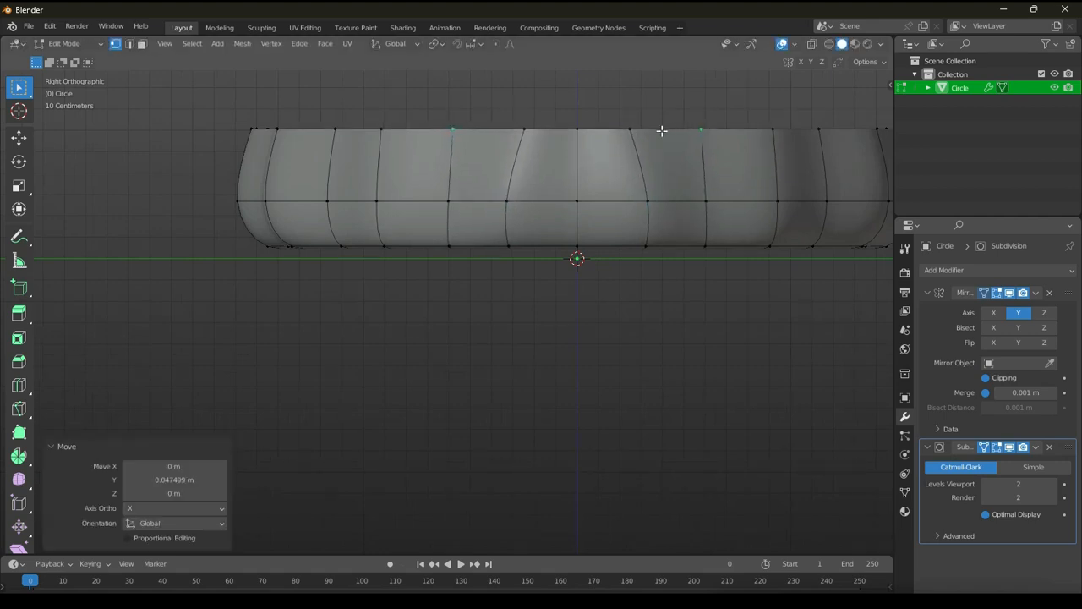
Bevel the edge loop where the arch's underside meets its outer wall.
click(632, 132)
scroll(625, 332, up, 1)
alt+middle_drag(625, 333, 369, 225)
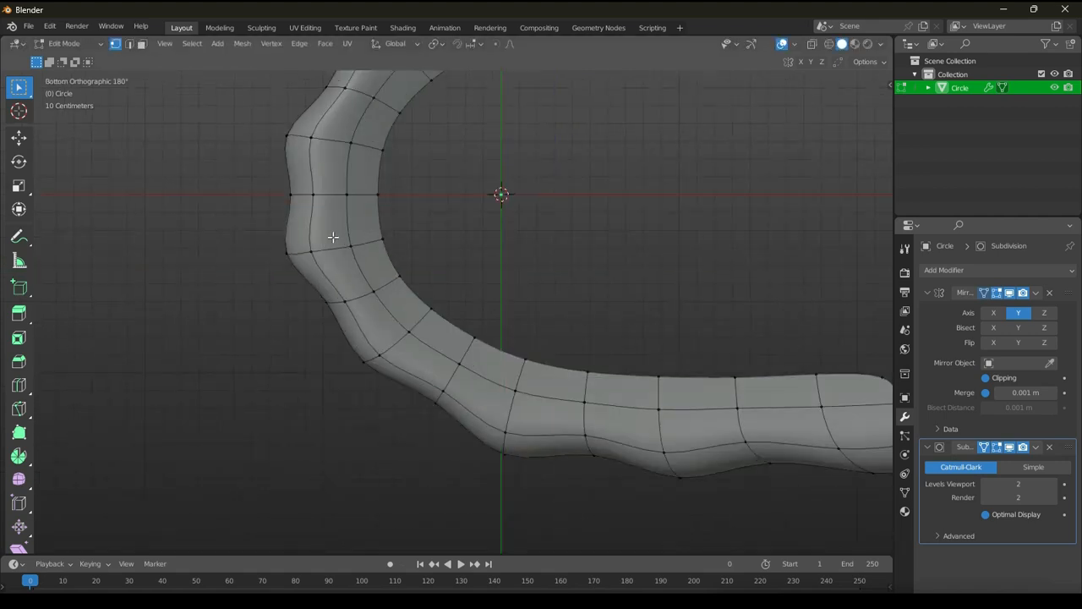
key(3)
click(334, 240)
scroll(694, 448, down, 1)
alt+click(663, 421)
key(2)
alt+click(660, 423)
key(ctrl+b)
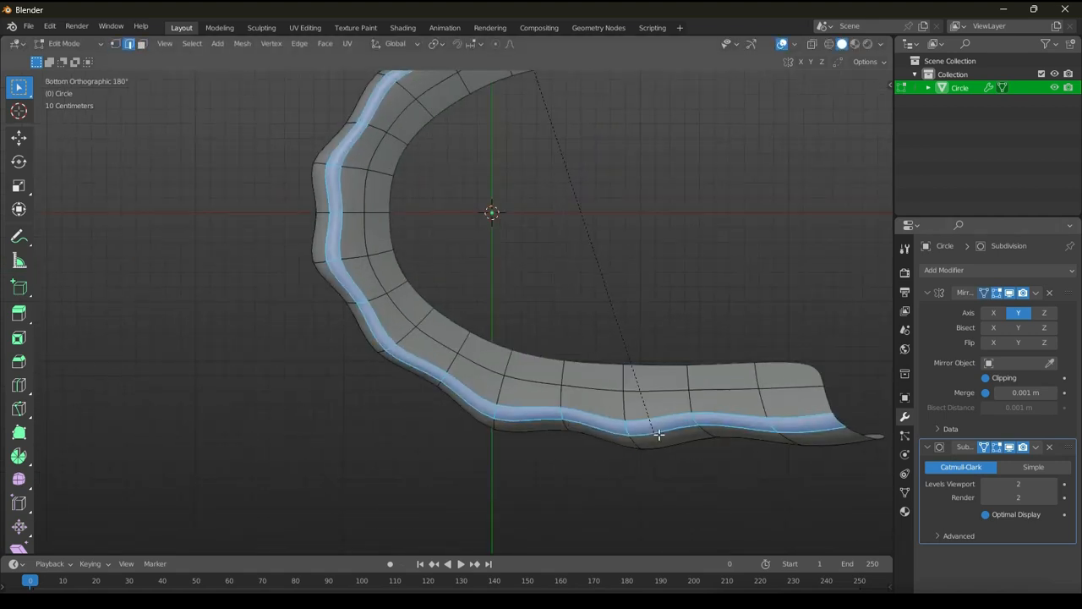
click(662, 452)
scroll(447, 309, down, 2)
Lower the short front centre edge on the underside along Z.
click(563, 244)
key(KP_3)
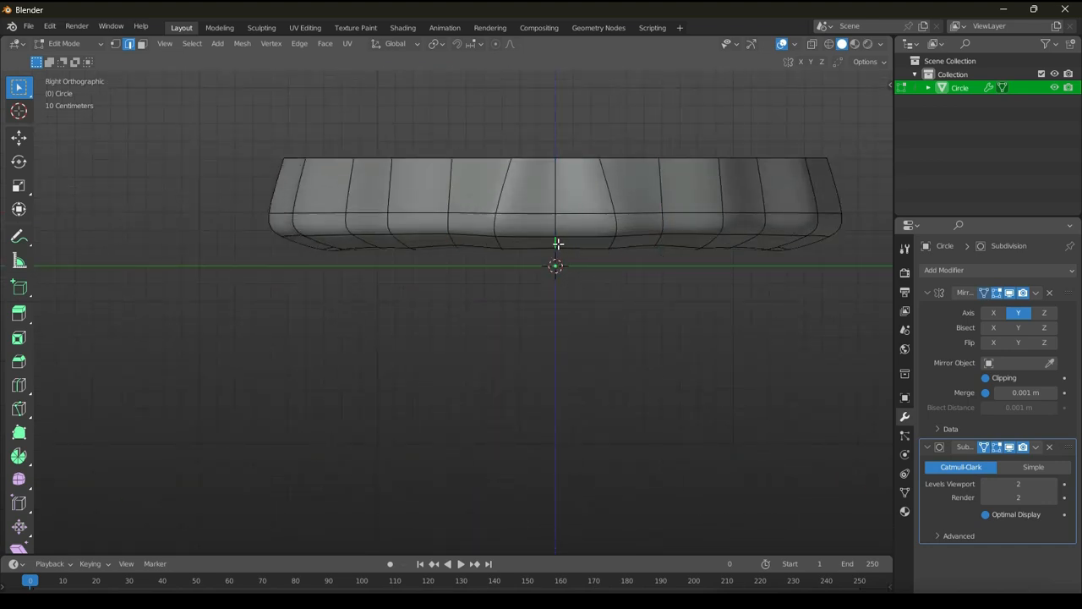
middle_drag(558, 244, 555, 229)
key(KP_1)
key(KP_3)
key(g)
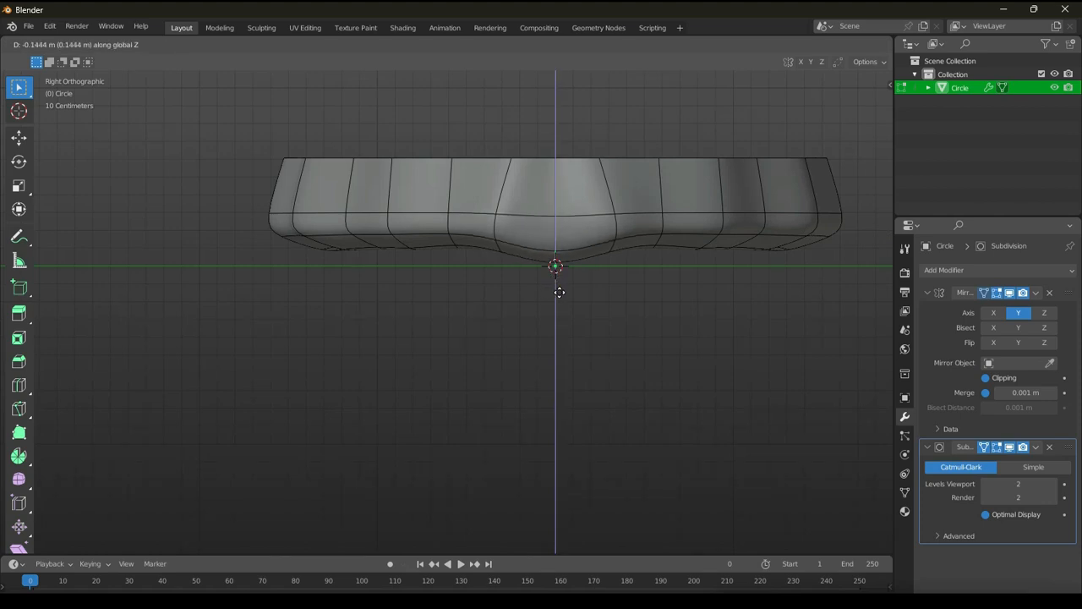
click(679, 248)
Raise the edge beside the front centre about 0.08 m along Z and lower the one after it about 0.118 m.
click(616, 250)
key(g)
key(z)
click(653, 250)
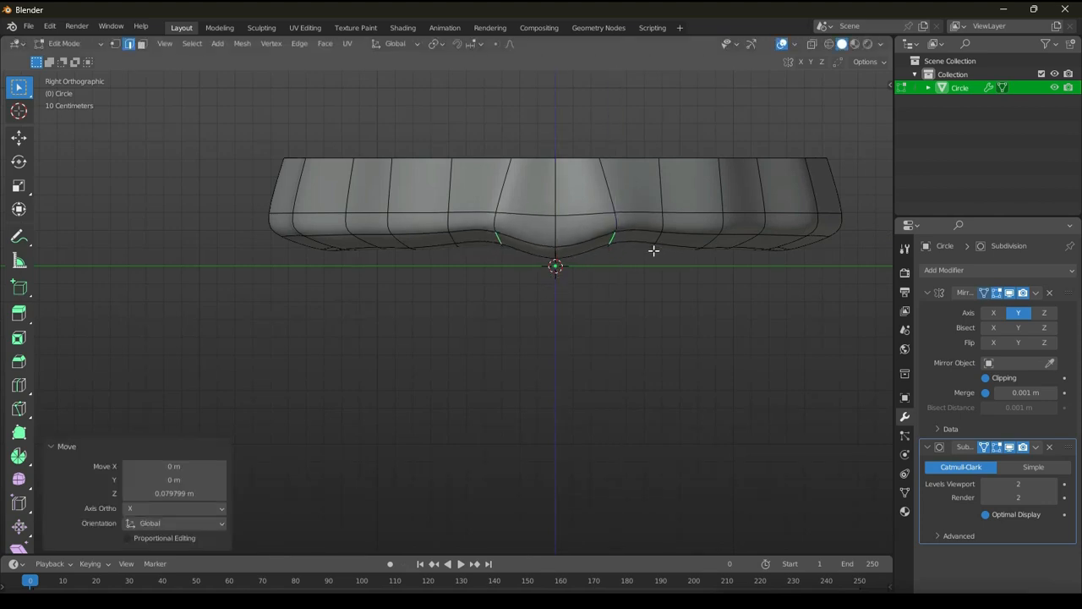
click(654, 251)
key(g)
key(z)
click(624, 264)
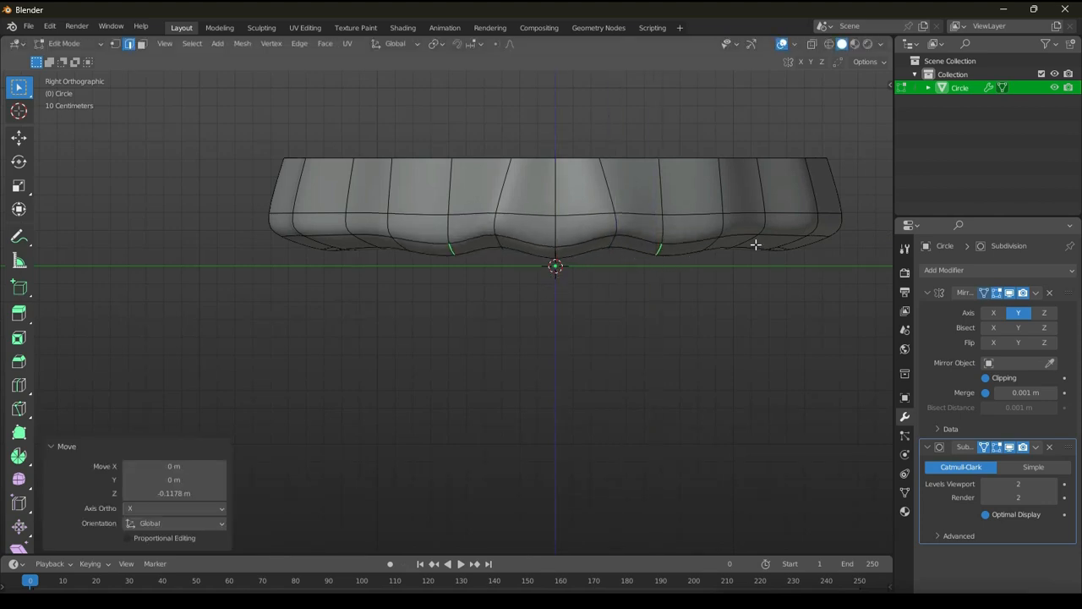
Continue the wavy underside around the curve by raising the next edge and lowering the one after it along Z.
click(712, 244)
mouse_move(734, 250)
alt+middle_down()
mouse_move(440, 242)
mouse_move(728, 254)
alt+middle_up()
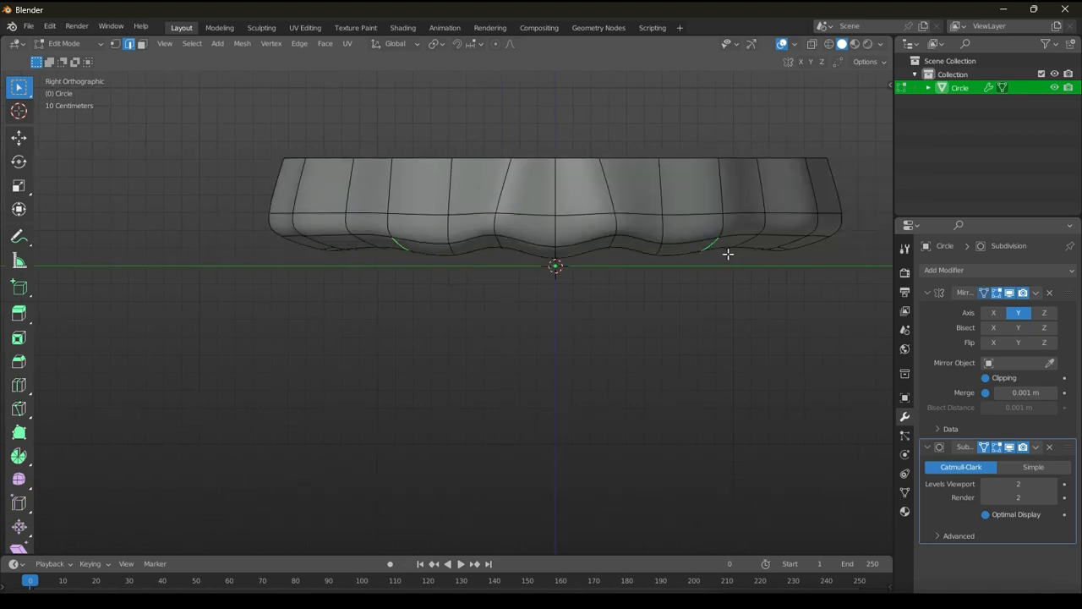
drag(748, 243, 752, 242)
click(787, 243)
key(g)
key(z)
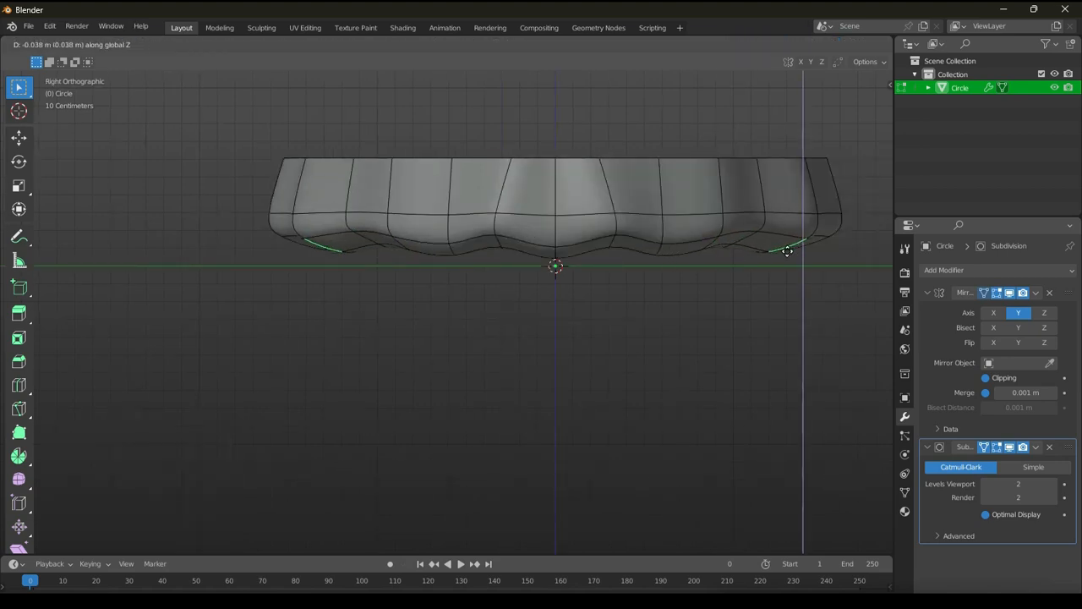
click(786, 255)
Shift the side edge just past the Y axis about -0.122 m along X and raise it slightly along Z.
alt+middle_drag(786, 255, 623, 225)
click(593, 248)
key(g)
click(611, 248)
key(g)
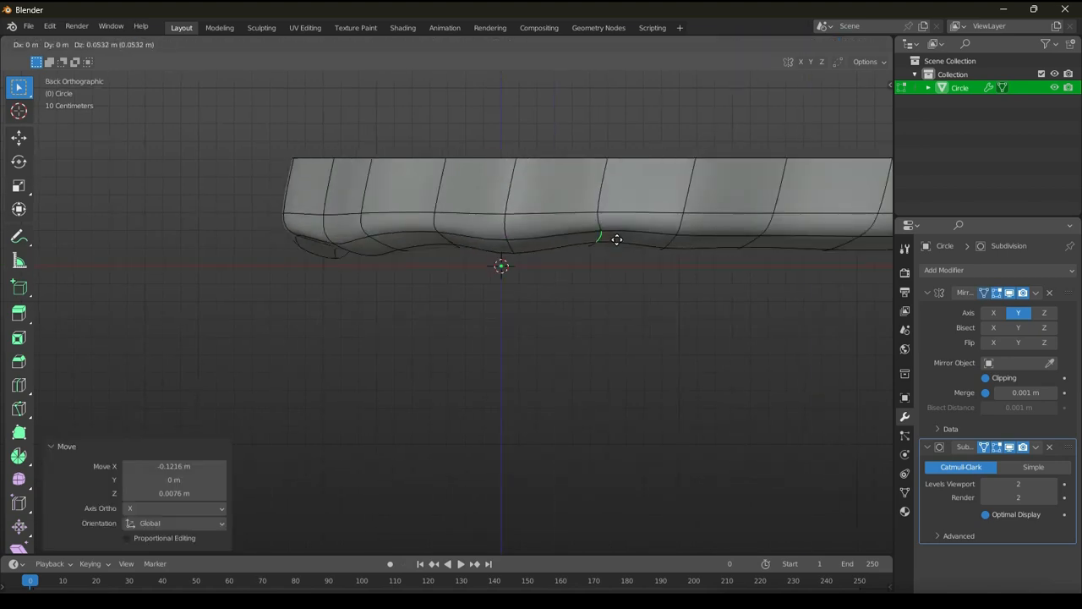
click(617, 238)
Lower, raise and lower the next three underside edges toward the arm's end, moving the last about -0.068 m along Z.
click(675, 247)
key(g)
click(674, 254)
click(754, 242)
click(754, 240)
key(g)
click(833, 252)
scroll(835, 254, down, 3)
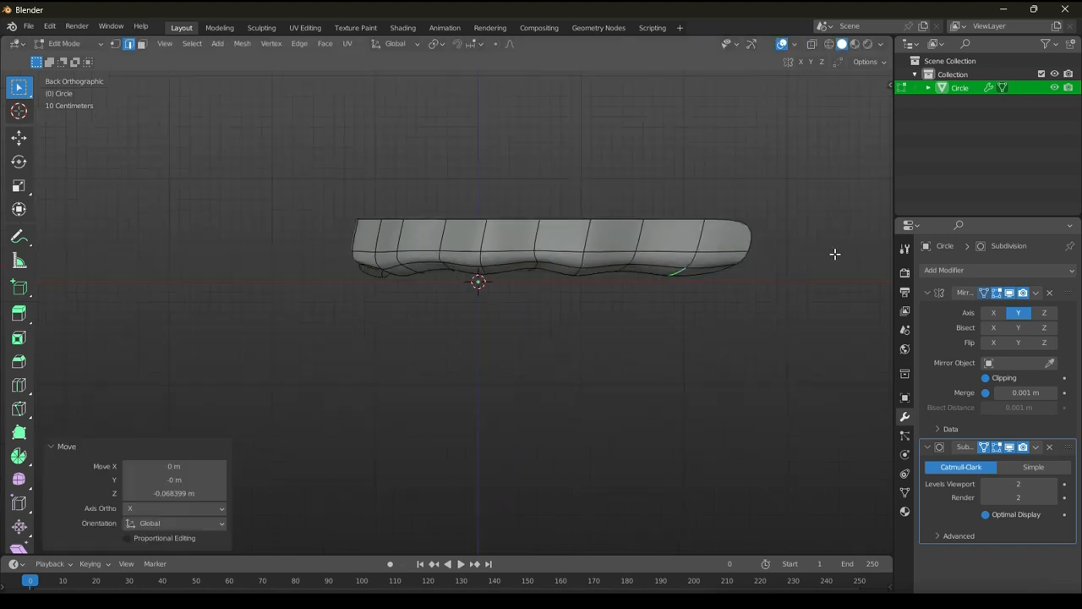
scroll(638, 309, up, 3)
Try to select the row of underside faces from the front centre to the arm's end.
alt+middle_drag(583, 306, 610, 211)
click(585, 169)
key(3)
click(585, 173)
scroll(609, 220, down, 5)
ctrl+click(413, 469)
key(ctrl+z)
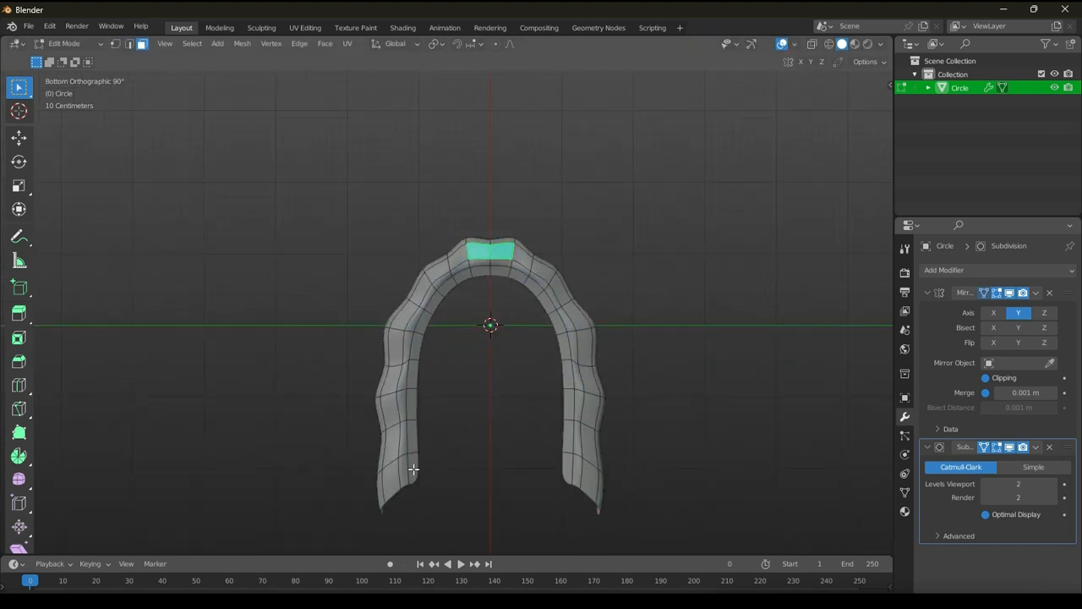
ctrl+click(390, 483)
click(450, 382)
middle_drag(416, 444, 458, 358)
scroll(458, 359, up, 2)
Select the strip of underside faces running from the front centre around the curve to the arm's end.
click(488, 230)
ctrl+click(404, 369)
key(ctrl+z)
ctrl+click(409, 263)
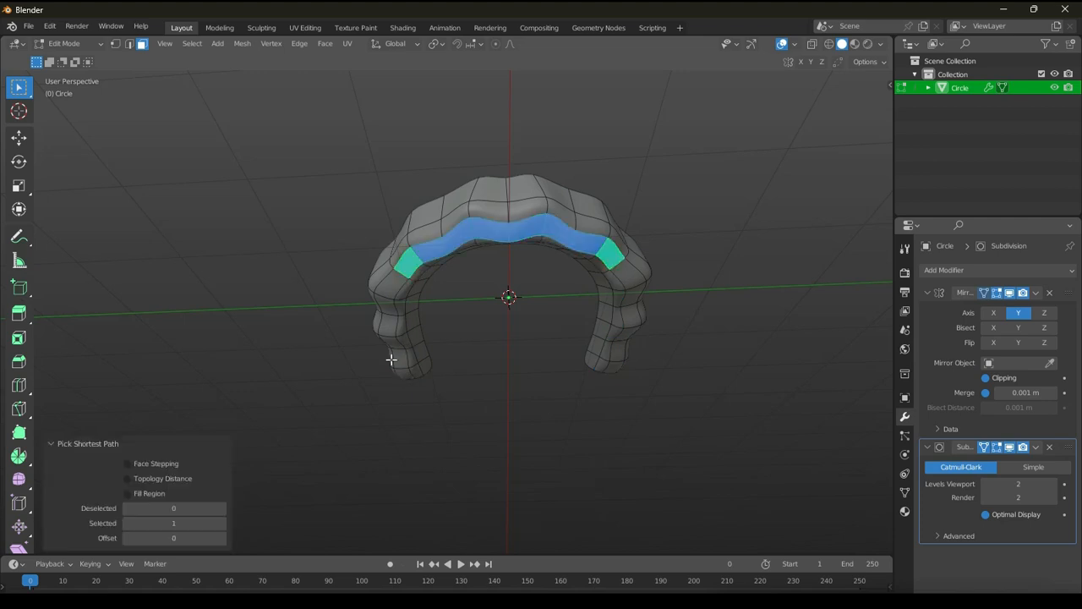
ctrl+click(405, 370)
key(ctrl+z)
ctrl+click(406, 369)
Duplicate the selected face strip in place, separate it into its own object and return to Object Mode.
key(shift+d)
right_click(575, 346)
middle_drag(616, 343, 575, 358)
key(p)
click(573, 360)
key(ctrl+Tab)
click(665, 345)
key(ctrl+Tab)
click(661, 339)
key(Tab)
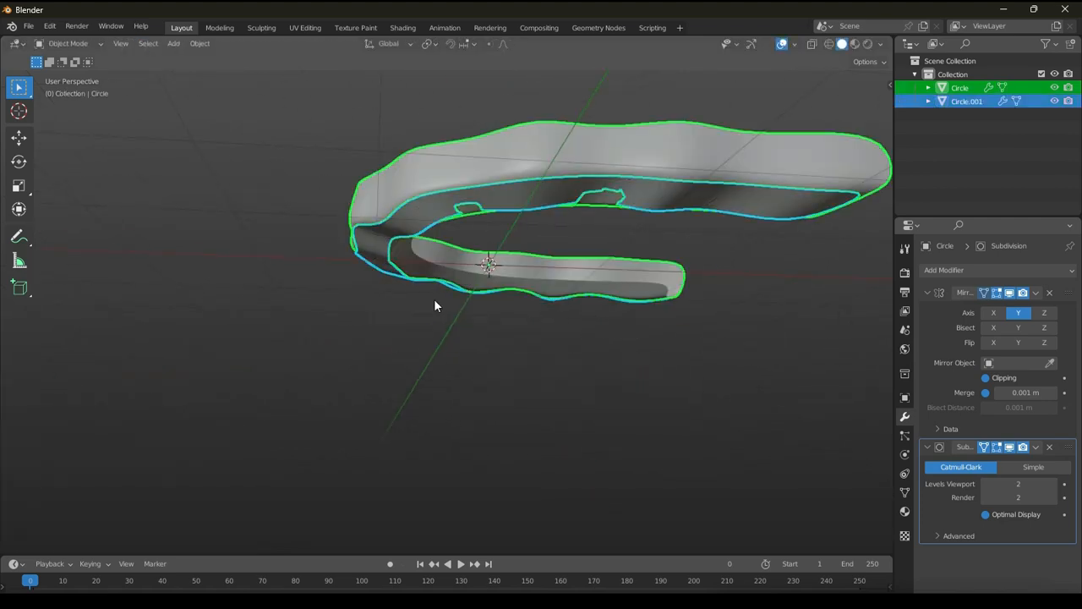
Separate the front centre face of the copied underside strip into its own object.
click(435, 200)
key(Tab)
click(416, 216)
middle_drag(416, 217, 529, 245)
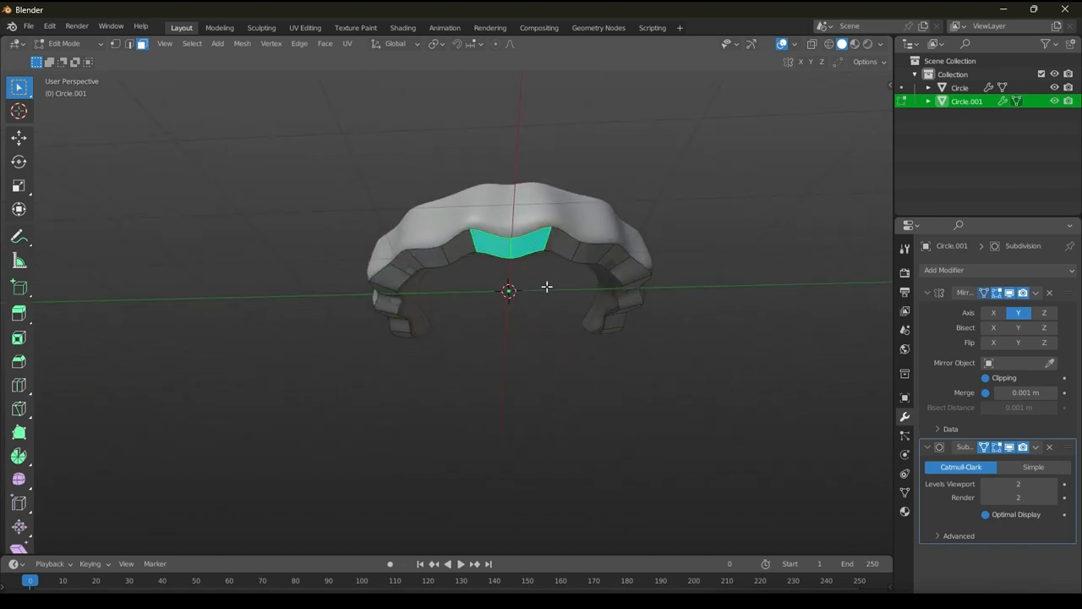
key(p)
click(560, 317)
key(Tab)
Hide the rest of the copied strip and extrude the separated front face about 0.36 m downward.
click(451, 257)
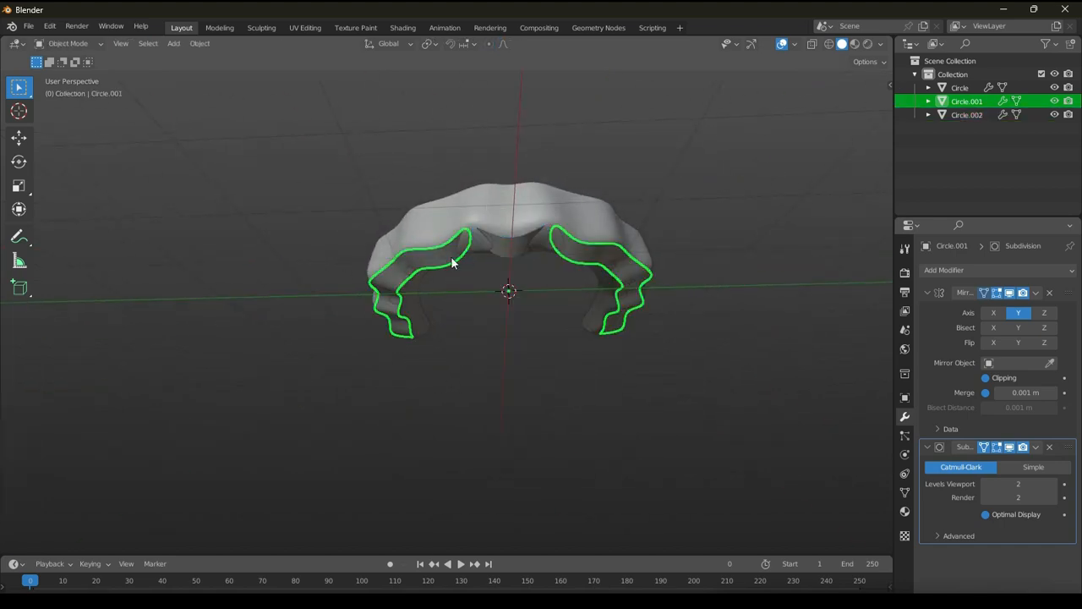
key(h)
click(529, 247)
key(Tab)
key(o)
key(a)
key(e)
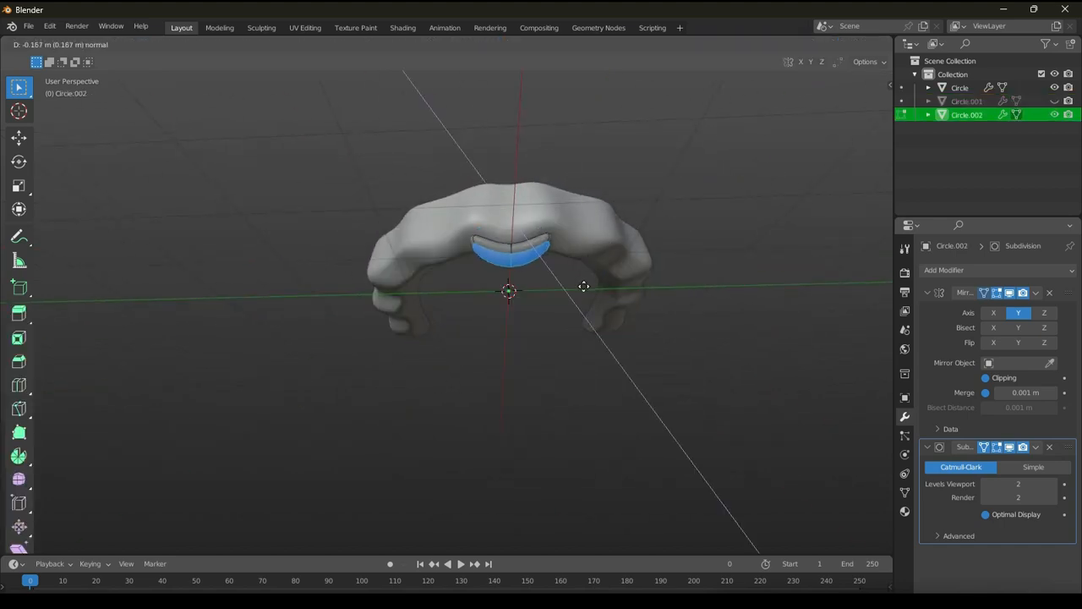
click(582, 306)
scroll(589, 302, up, 2)
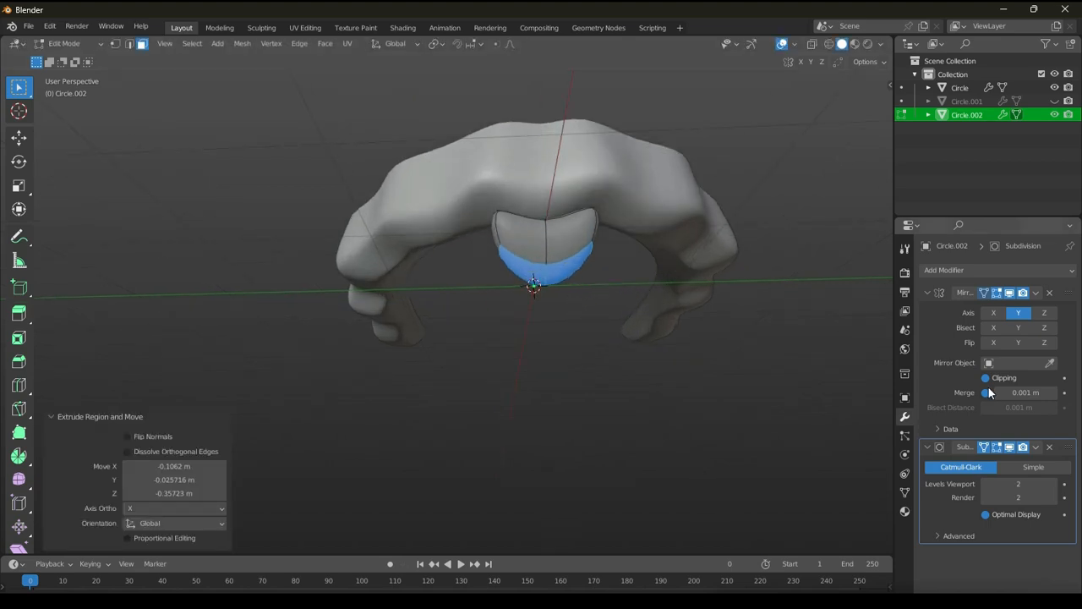
Flatten the separated front face with LoopTools Flatten.
right_click(618, 192)
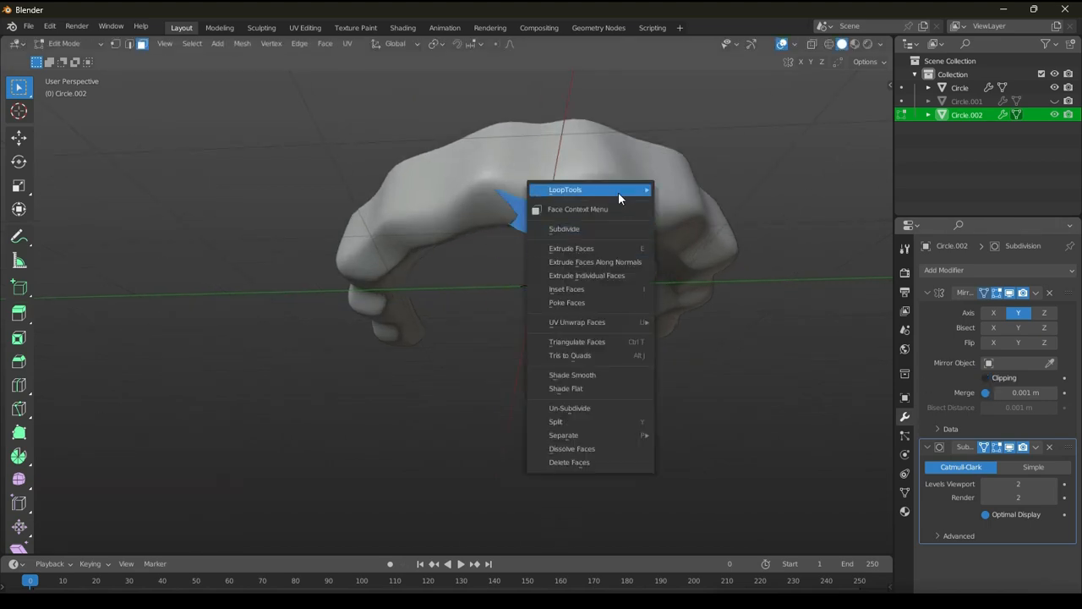
mouse_move(619, 191)
click(702, 229)
Rotate the flattened face in the right view and shift it about 0.18 m along Y and 0.12 m along Z.
key(KP_3)
key(r)
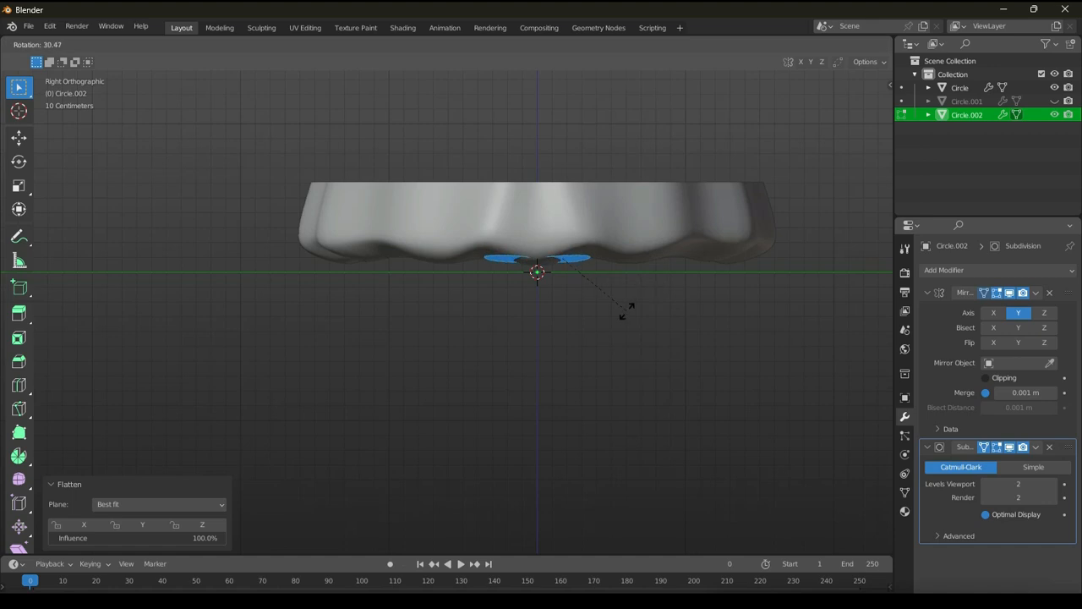
click(626, 310)
key(g)
click(656, 301)
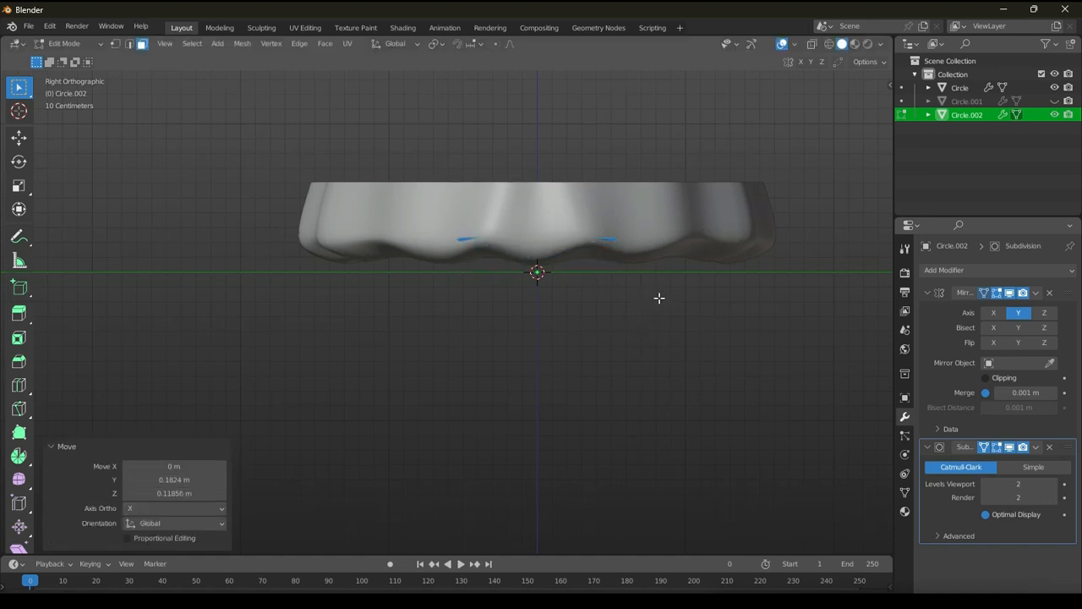
Reposition the face from the back view and extrude it about -0.456 m along Z.
key(ctrl+KP_1)
key(g)
click(506, 352)
key(KP_3)
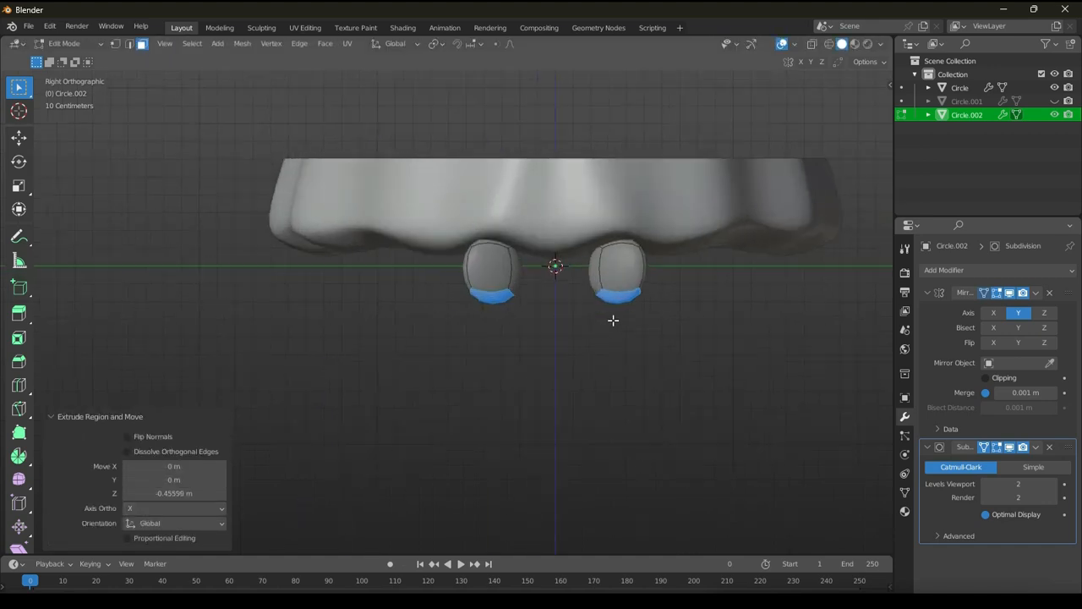
Scale up the whole extruded tooth and rotate it about -38.2° to follow the arch.
scroll(626, 308, up, 2)
key(a)
key(s)
right_click(727, 330)
right_click(701, 328)
click(679, 322)
alt+middle_drag(592, 300, 396, 345)
scroll(396, 345, down, 2)
key(r)
click(347, 281)
alt+middle_drag(335, 366, 463, 312)
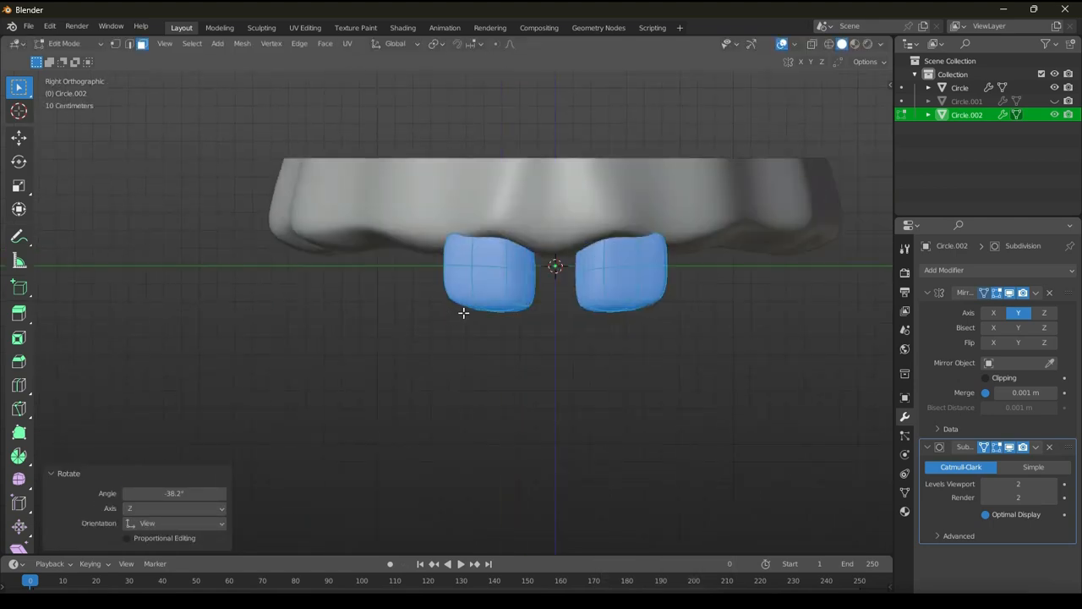
Delete the extruded tooth object, unhide the remaining copied strip and delete it too.
middle_drag(585, 311, 589, 139)
key(Tab)
key(Delete)
click(1056, 101)
click(653, 215)
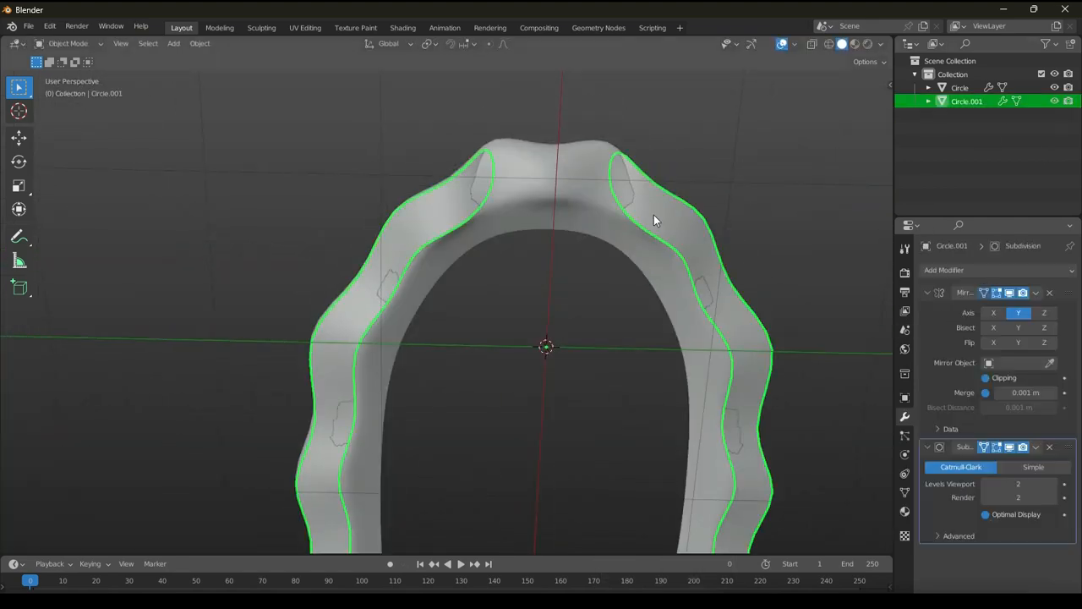
key(Delete)
Add a cube, scale it to about 0.233 and place it under the front of the gum arch.
scroll(640, 217, down, 2)
key(shift+a)
click(716, 223)
alt+middle_drag(718, 223, 562, 305)
key(s)
click(477, 359)
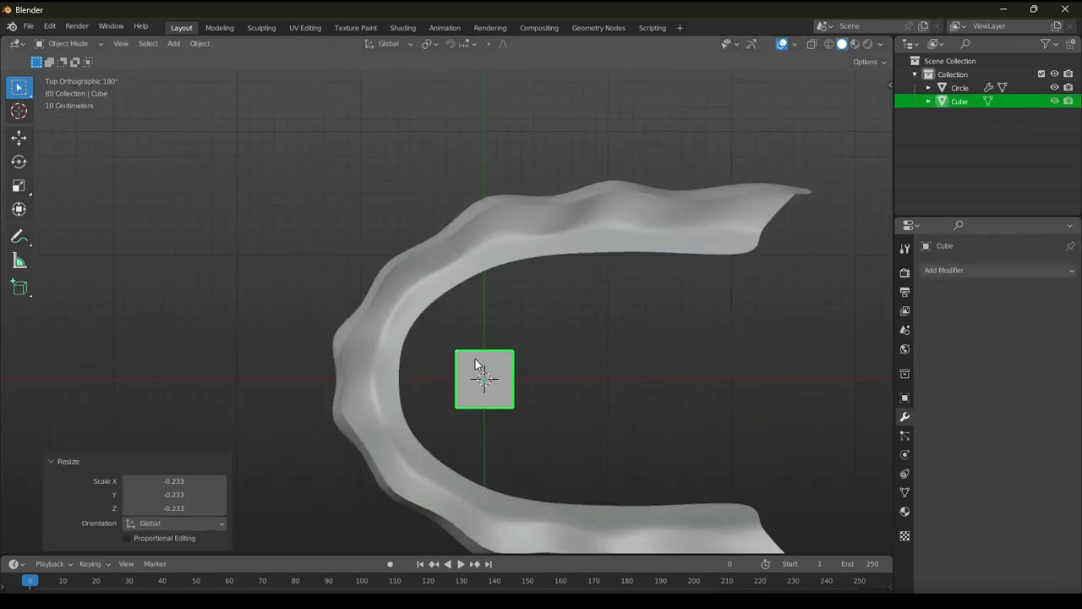
key(g)
click(354, 387)
Copy the gum arch's modifiers to the cube.
key(Tab)
scroll(727, 313, up, 2)
scroll(507, 315, down, 3)
scroll(490, 315, down, 1)
key(Tab)
shift+click(498, 258)
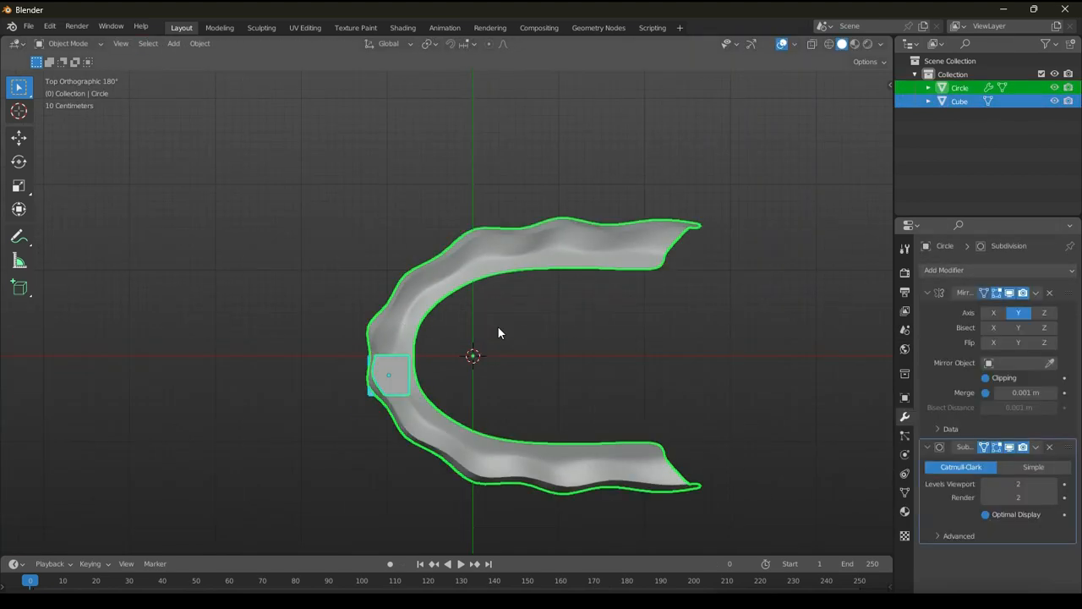
key(ctrl+l)
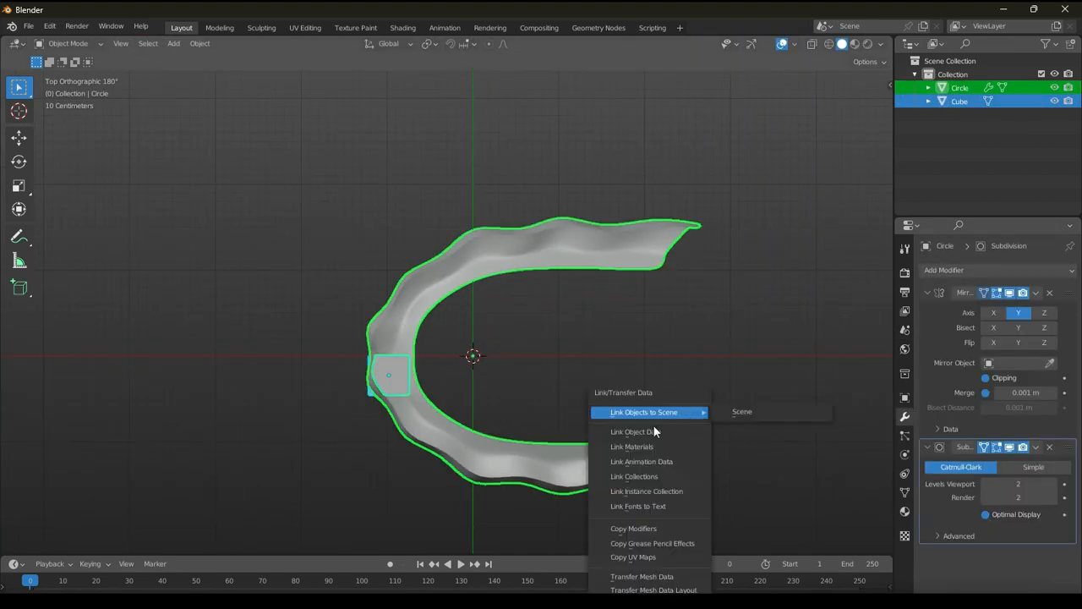
click(646, 535)
Clear the cube's object location to put its origin back on the mirror plane.
key(KP_3)
scroll(583, 338, up, 4)
click(591, 273)
key(Tab)
scroll(761, 339, up, 3)
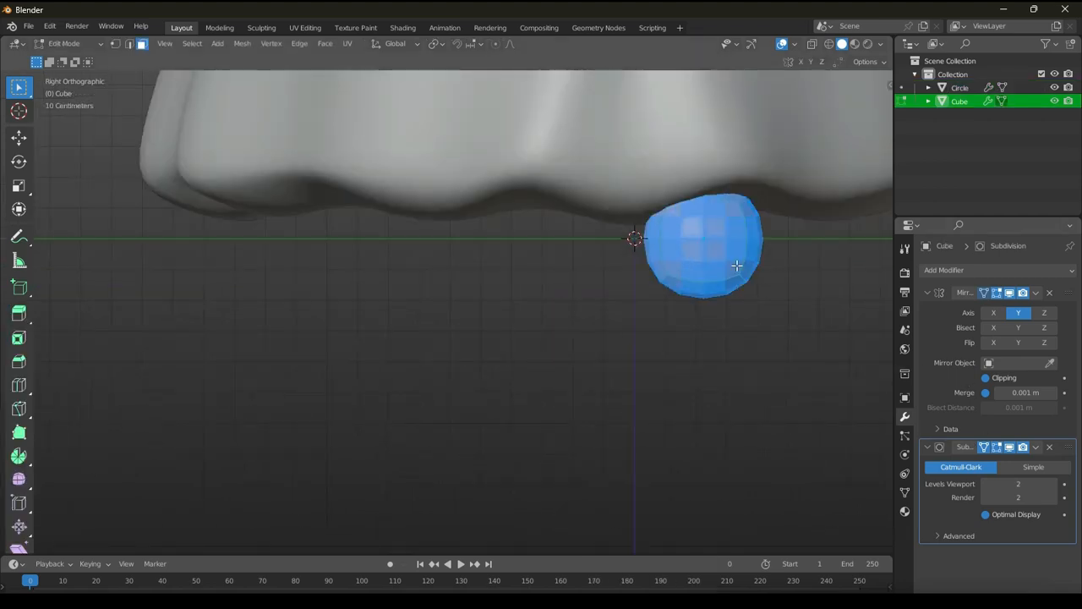
scroll(794, 299, down, 2)
key(Tab)
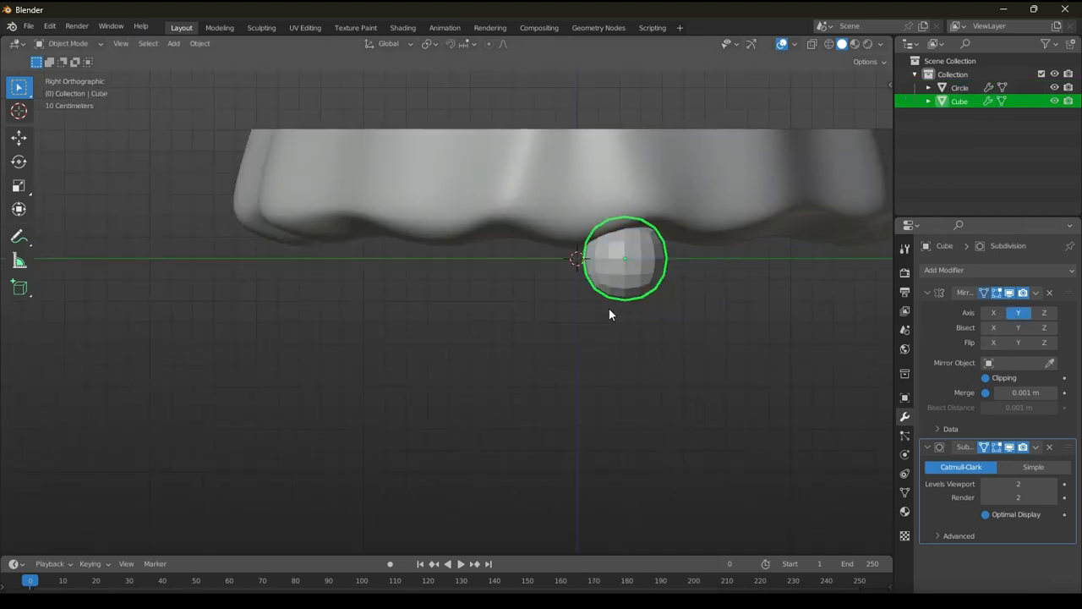
key(alt+g)
Turn off Clipping in the cube's Mirror modifier while in Edit Mode.
key(Tab)
key(g)
key(y)
key(Escape)
click(985, 377)
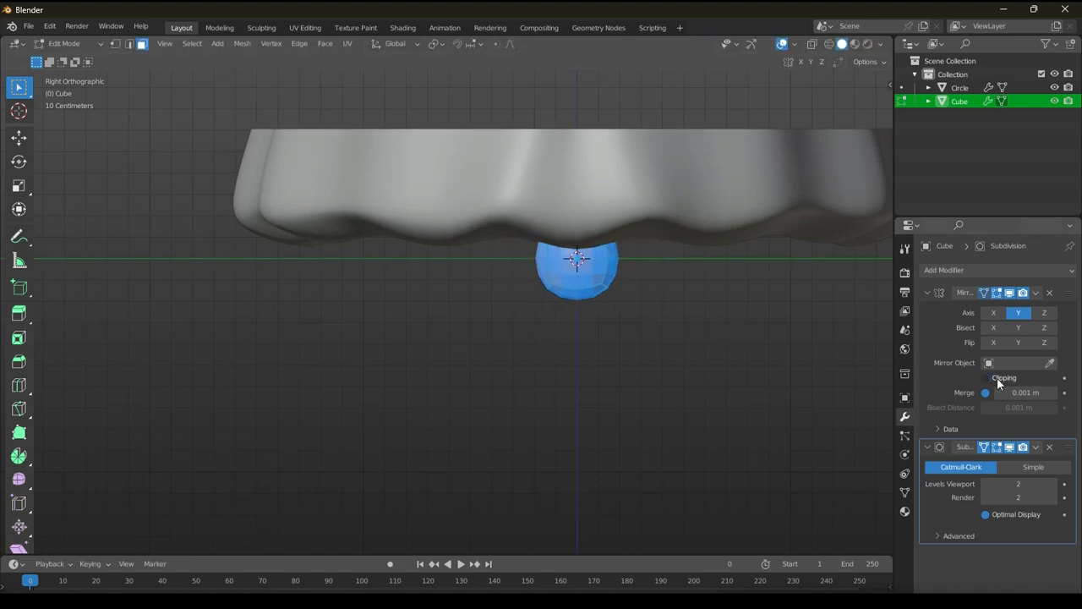
Move the cube's mesh 0.247 m along Y and about 0.988 m along X under the gum's front.
key(g)
key(y)
click(812, 358)
key(ctrl+KP_1)
key(g)
key(x)
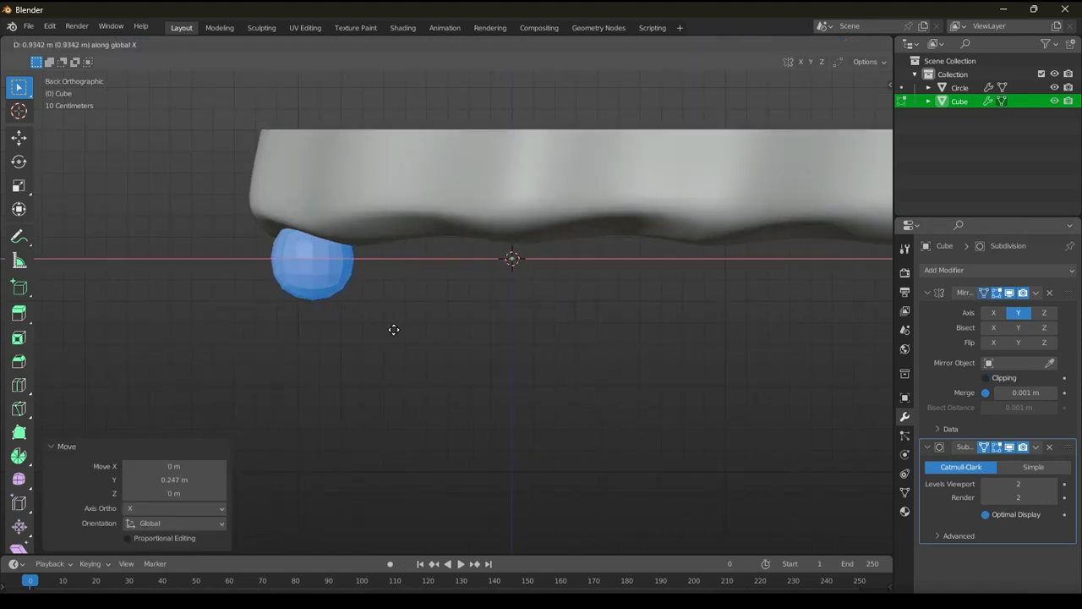
click(383, 329)
Turn off the Subdivision modifier's on-cage display and divide the tooth cube with centred loop cuts.
key(KP_3)
scroll(633, 316, up, 1)
shift+middle_drag(658, 279, 529, 287)
click(986, 447)
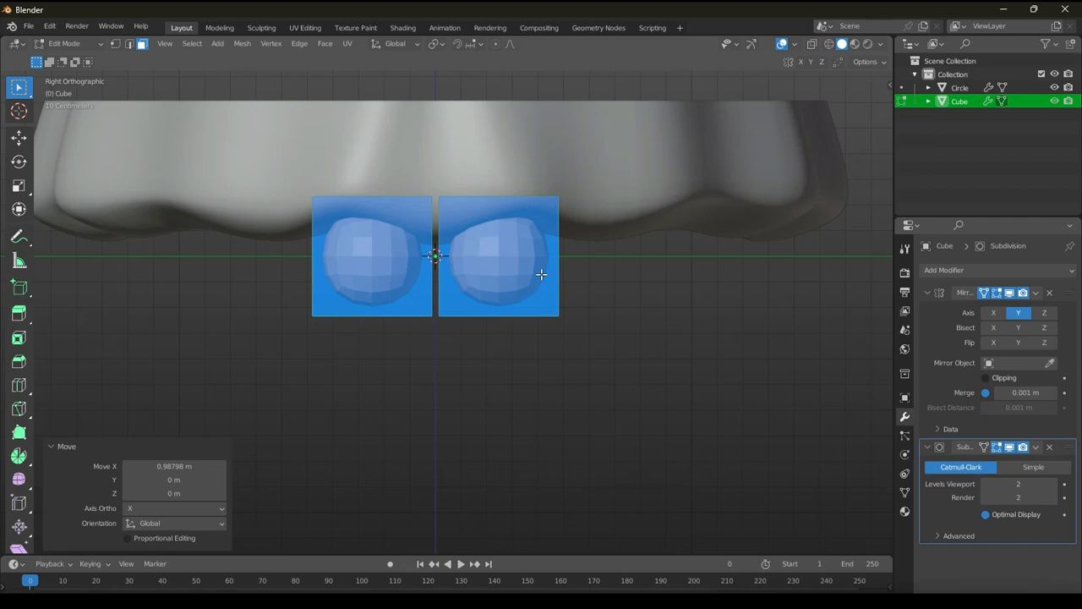
click(461, 198)
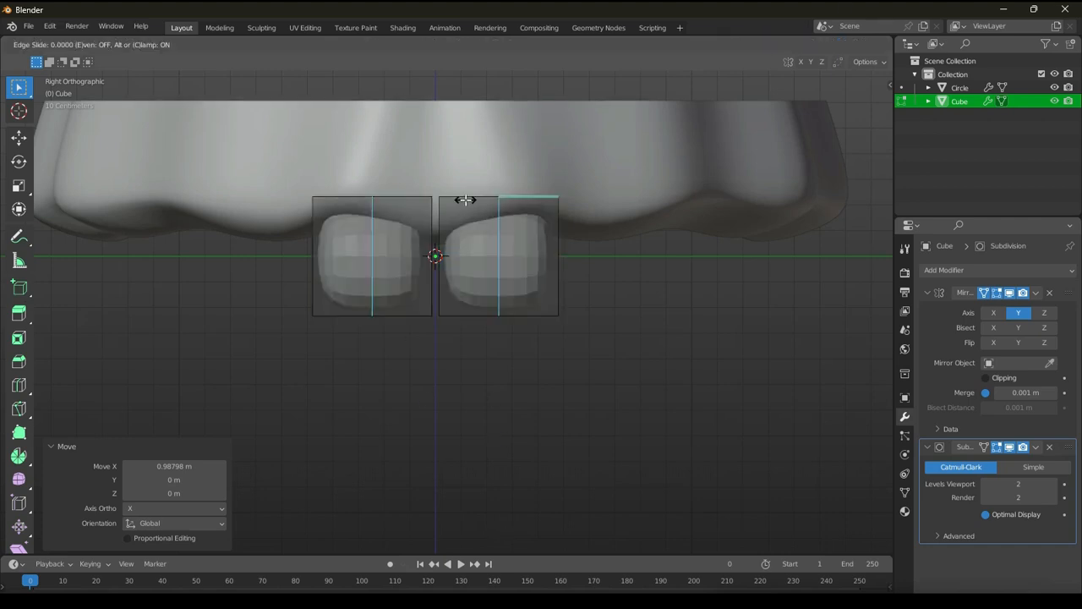
right_click(466, 199)
key(ctrl+z)
right_click(467, 193)
click(474, 181)
Scale the tooth block to about 0.729 along X and reposition it in the side view.
key(ctrl+KP_1)
key(s)
key(x)
click(328, 287)
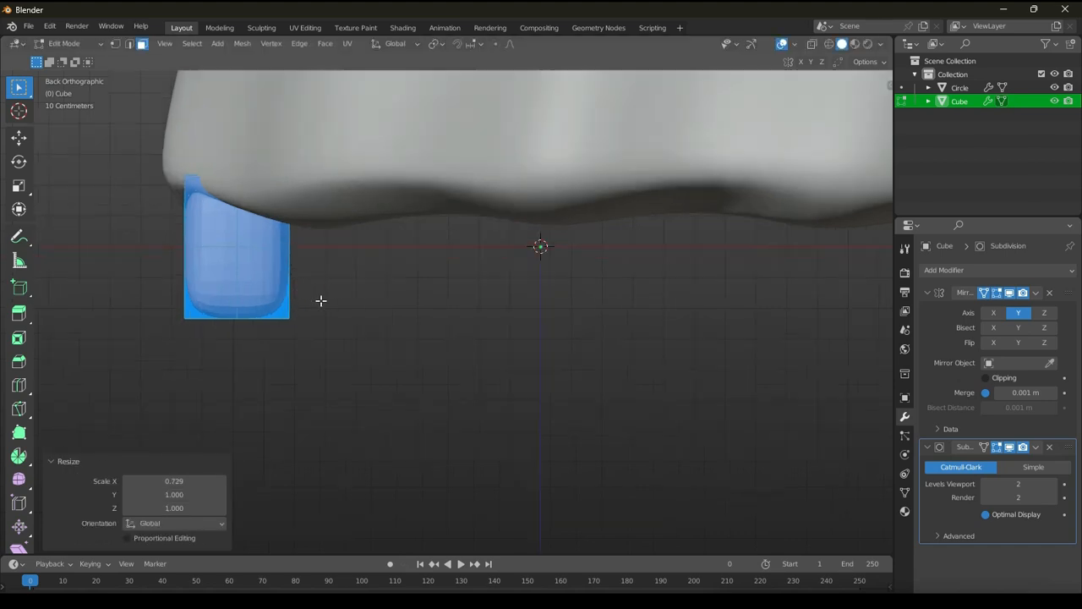
key(KP_3)
key(g)
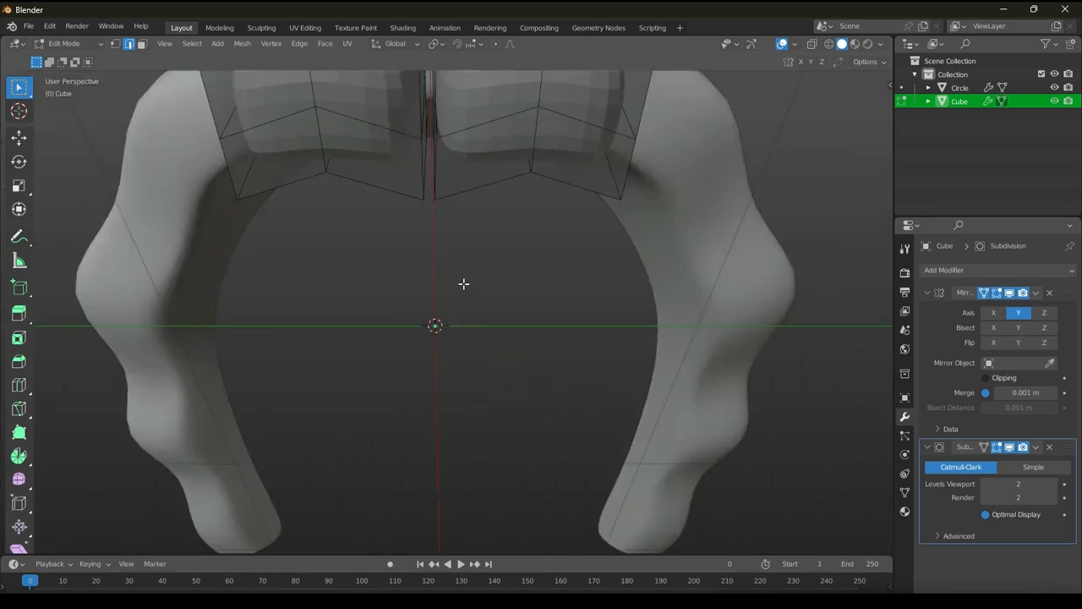
Narrow the tooth's bottom faces along Y and widen its middle horizontal edge loop to about 1.19 along Y.
scroll(463, 283, down, 3)
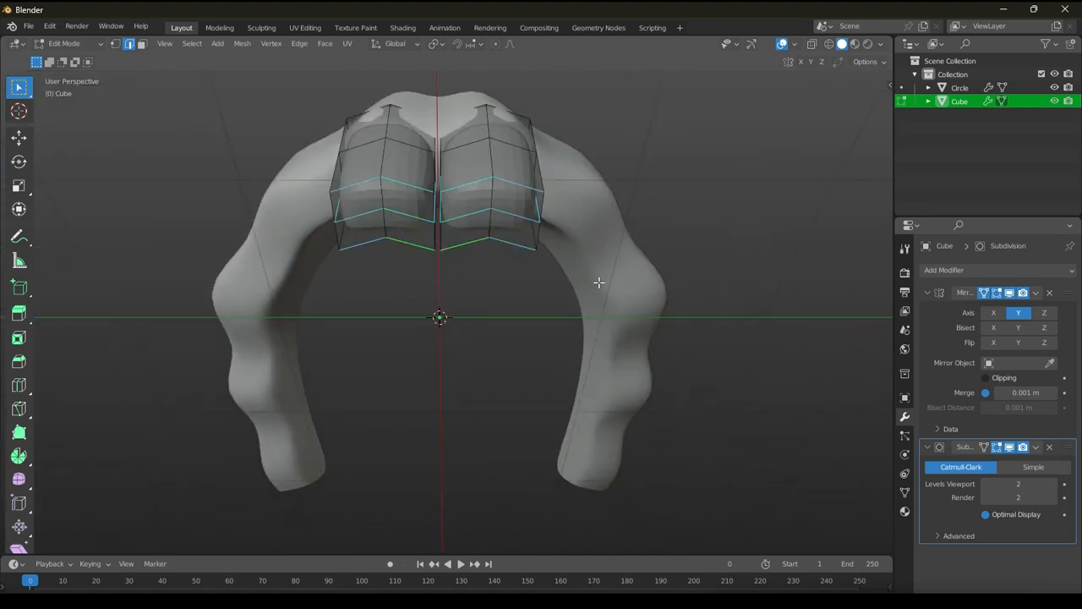
alt+click(358, 235)
key(KP_3)
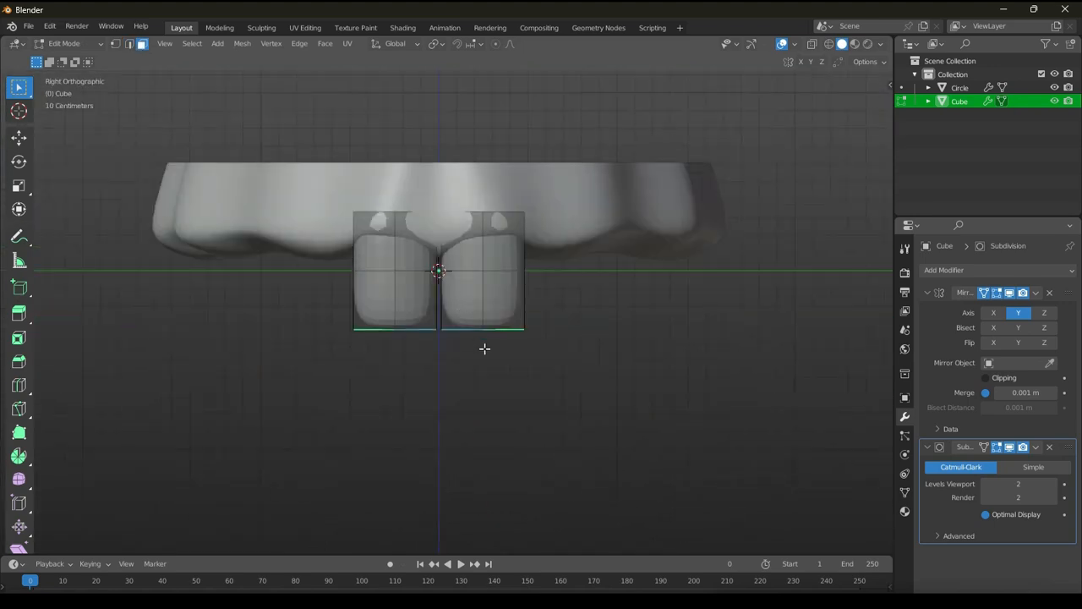
click(522, 382)
key(2)
alt+click(506, 271)
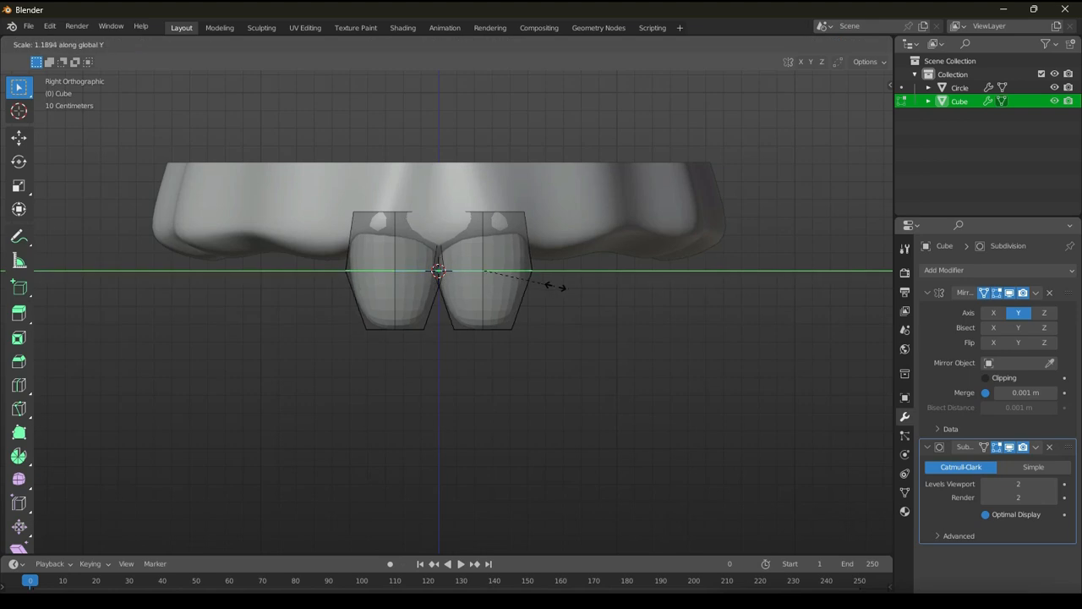
click(560, 287)
Select the tooth's bottom faces from the underside view and scale them to about 2.041 along Y.
key(ctrl+KP_7)
key(3)
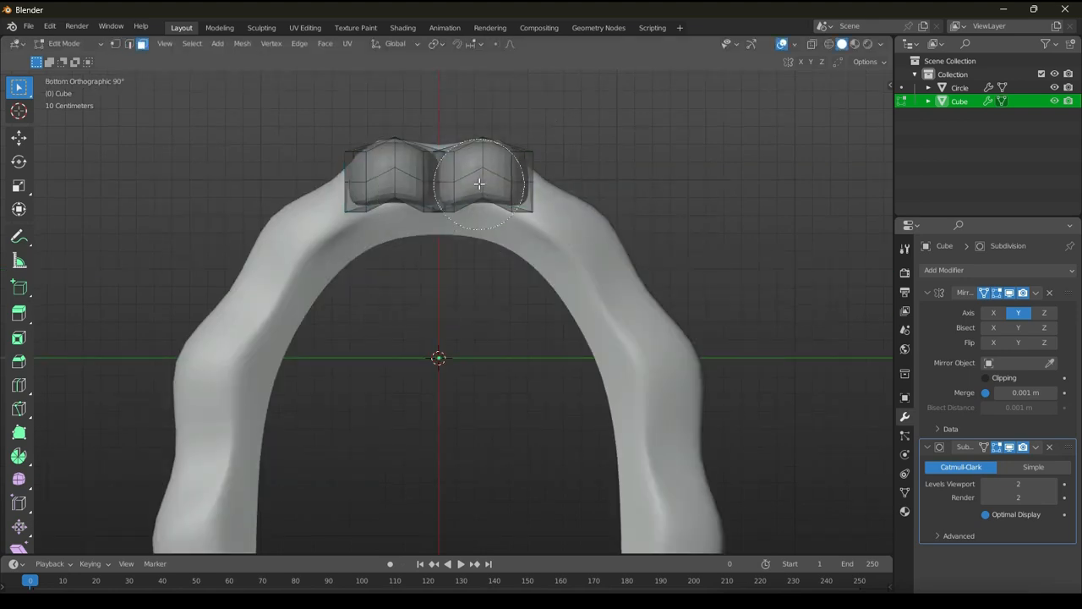
click(479, 184)
right_click(482, 181)
key(s)
key(y)
click(597, 255)
Scale the whole tooth up to about 1.212 and adjust its position along Y beside the centre line.
key(KP_3)
scroll(561, 305, up, 3)
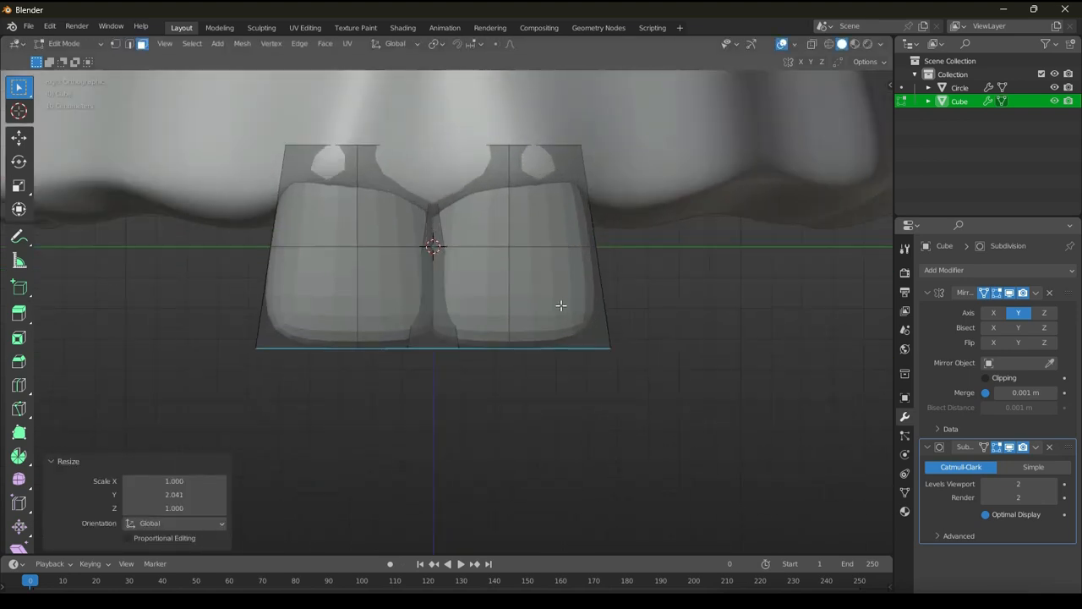
key(a)
key(g)
key(y)
click(581, 305)
key(s)
click(624, 319)
key(g)
key(y)
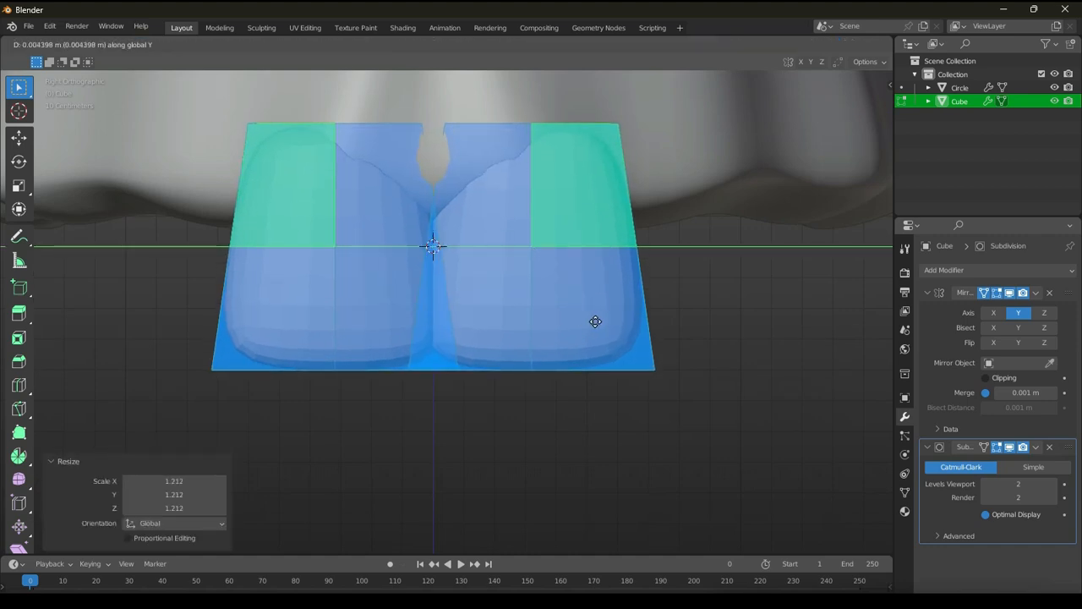
click(609, 322)
Move the enlarged tooth along X from the back view to fit it into the gum's front.
key(ctrl+KP_1)
key(g)
key(x)
click(471, 319)
Select the tooth's middle vertical edge loop and shift it along X from the back view.
key(KP_3)
key(2)
alt+click(555, 322)
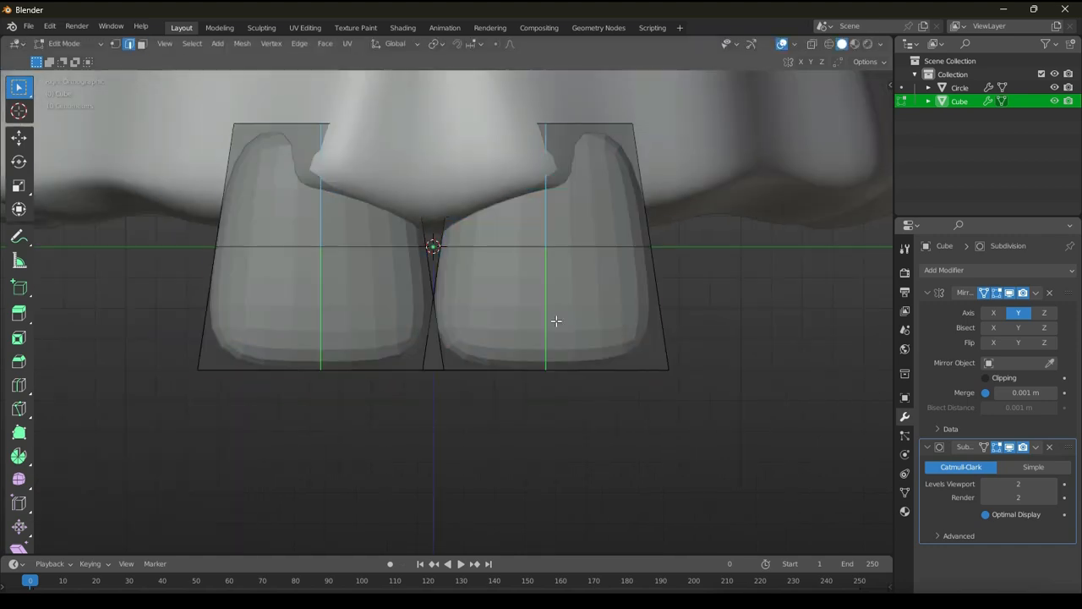
key(ctrl+KP_1)
key(g)
key(x)
click(328, 302)
Select the upper part of the tooth in see-through display and shift it along X to slant the tooth.
key(alt+z)
drag(85, 72, 512, 214)
key(g)
key(x)
click(541, 217)
Adjust the tooth's middle horizontal edge loop along X and reposition the whole tooth along X under the gum.
alt+click(293, 247)
key(g)
key(x)
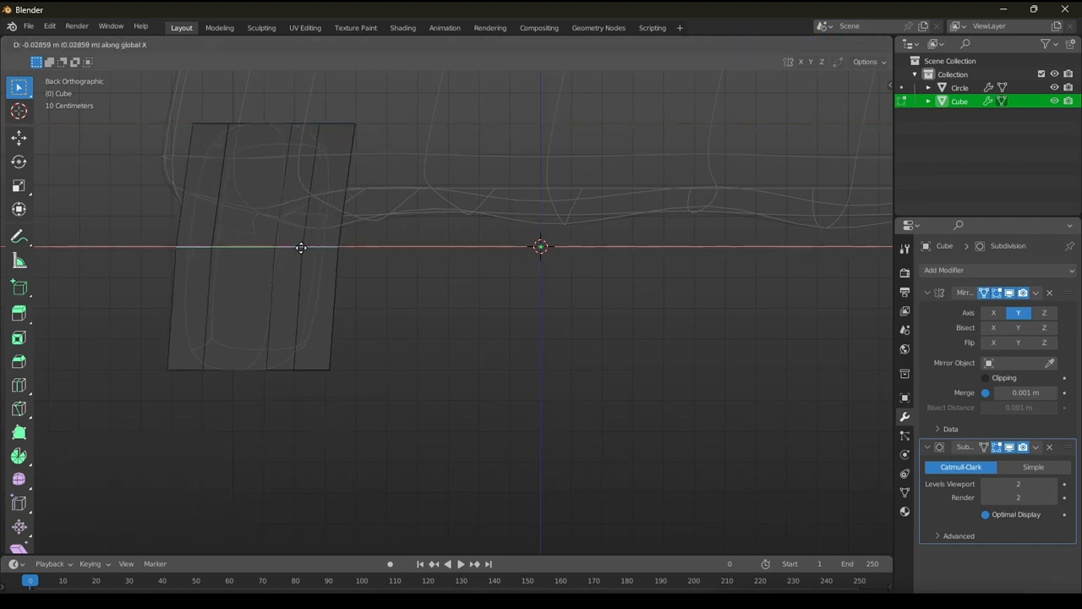
click(293, 248)
key(a)
key(g)
key(x)
click(306, 278)
Rotate the whole tooth freely, and turn it about 14.9° around Z to follow the gum's curve.
key(shift+z)
mouse_move(314, 280)
middle_down()
mouse_move(519, 319)
mouse_move(526, 351)
mouse_move(511, 321)
middle_up()
key(r)
click(534, 329)
middle_drag(543, 396, 556, 369)
key(r)
key(z)
click(586, 357)
Move the rotated tooth onto the front of the gum arch, shifting it about -0.031 m along X.
alt+middle_drag(572, 332, 565, 343)
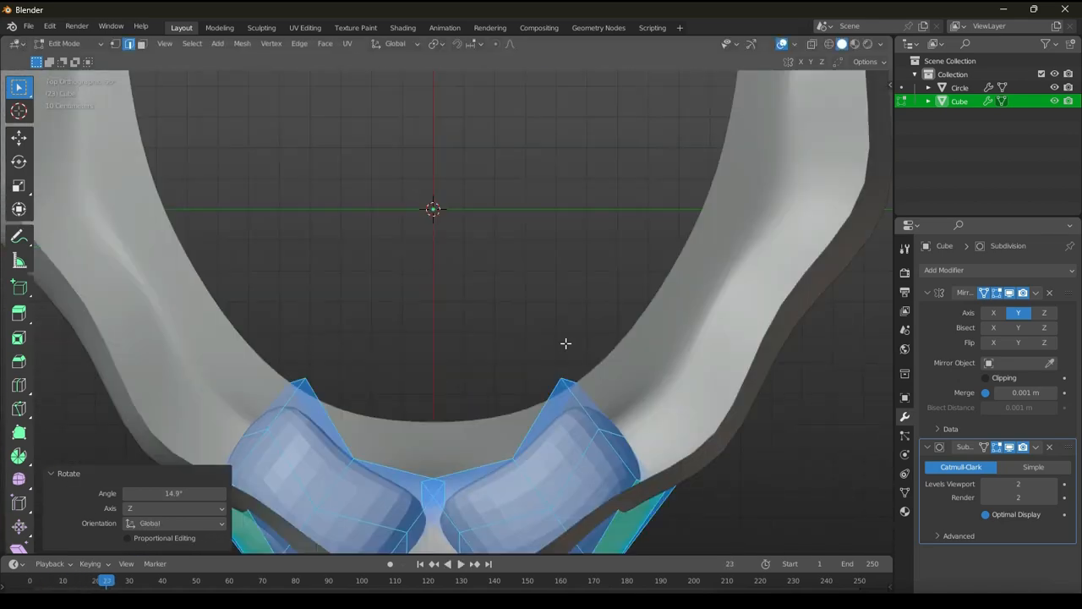
right_click(622, 414)
key(ctrl+z)
key(g)
click(628, 409)
alt+middle_drag(622, 410, 580, 405)
key(g)
key(x)
click(593, 446)
Tilt the whole tooth slightly from the back view and reposition it under the gum.
alt+middle_drag(566, 388, 499, 370)
key(r)
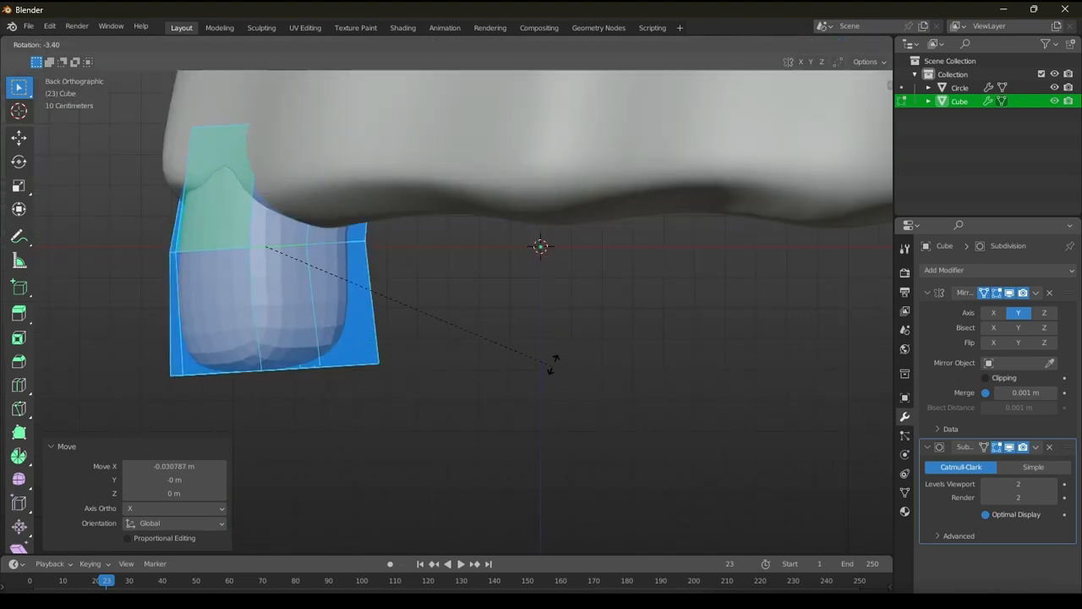
click(557, 358)
key(g)
click(541, 364)
Move the tooth's outer front edge along Y and its inner front edge about -0.046 m in X and -0.040 m in Y.
alt+click(244, 345)
alt+middle_drag(271, 355, 301, 385)
key(g)
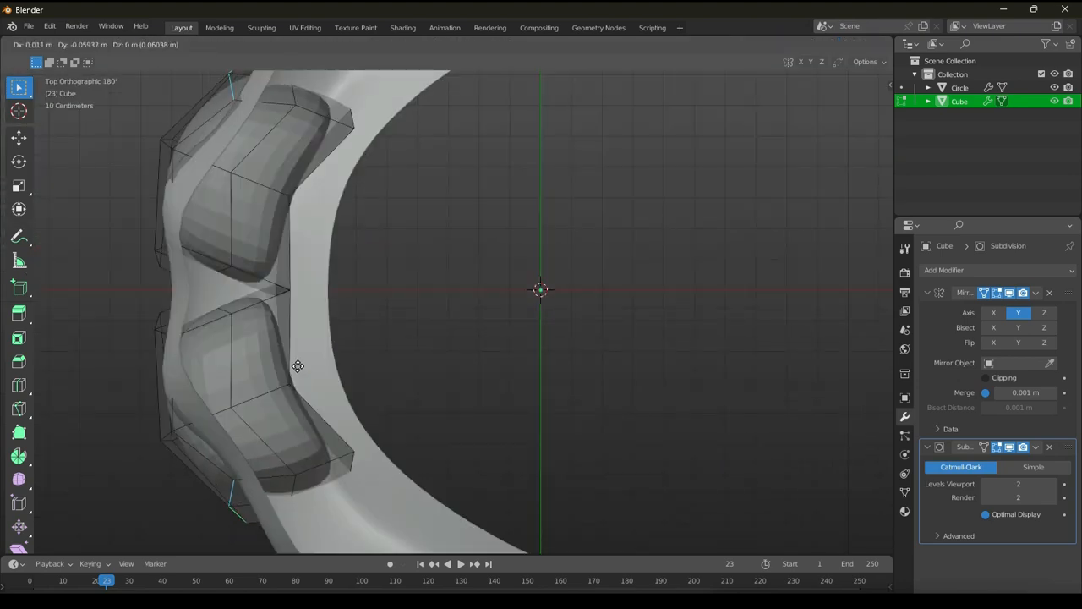
key(y)
click(294, 364)
alt+click(156, 320)
key(g)
click(222, 341)
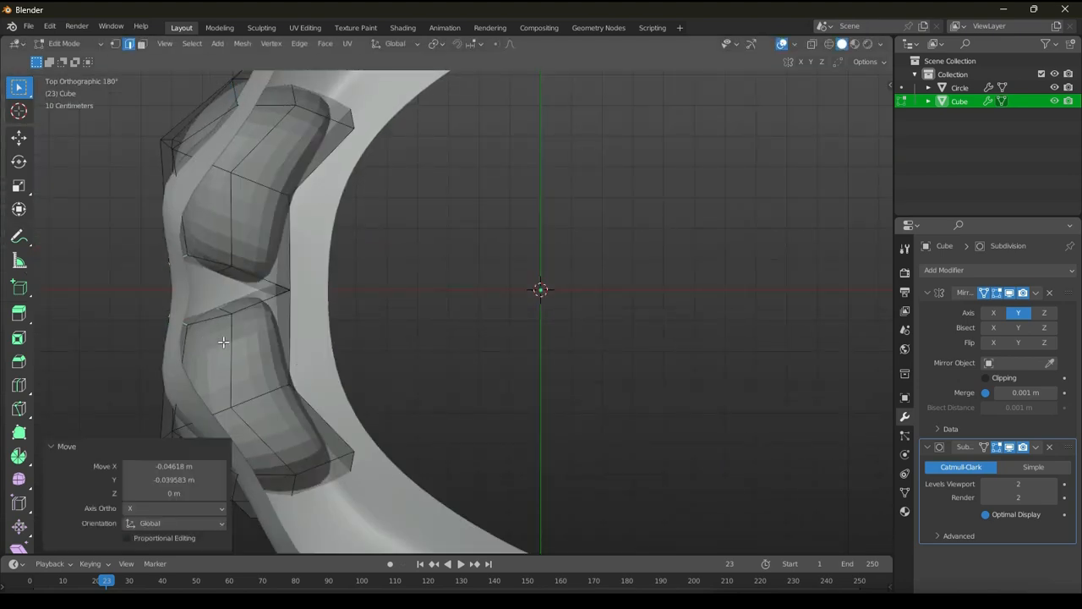
Move the tooth's outer front corner edge about -0.018 m in X and -0.048 m in Y.
alt+middle_drag(226, 340, 252, 304)
alt+middle_drag(279, 301, 404, 297)
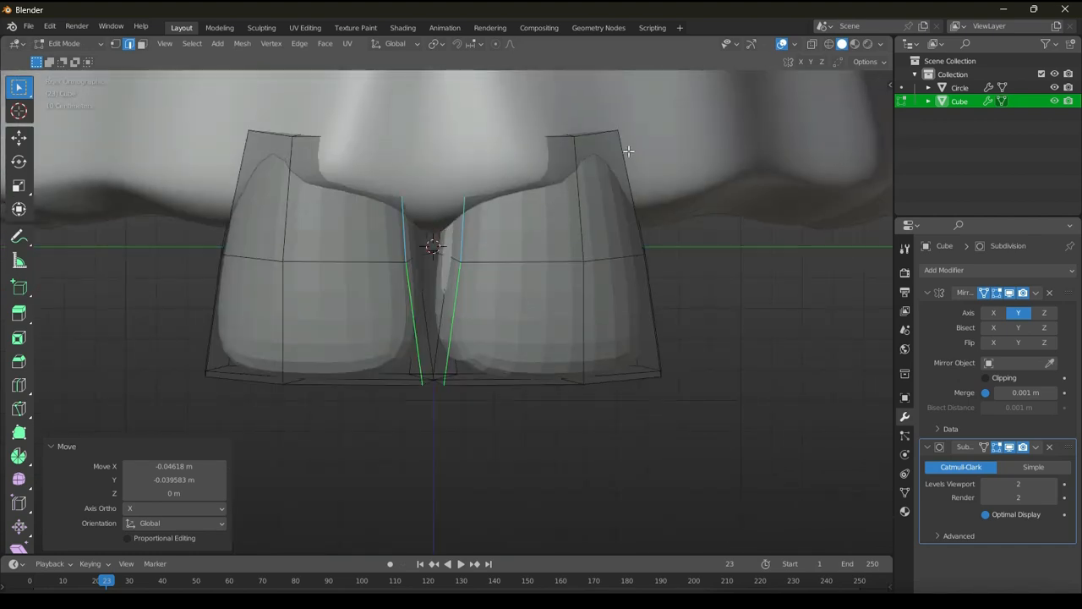
alt+click(624, 156)
alt+middle_drag(621, 162, 614, 257)
key(g)
click(599, 251)
Raise the tooth's lower rear edge loop about 0.196 m in Z and shift it about -0.015 m in Y.
alt+middle_drag(598, 325, 601, 277)
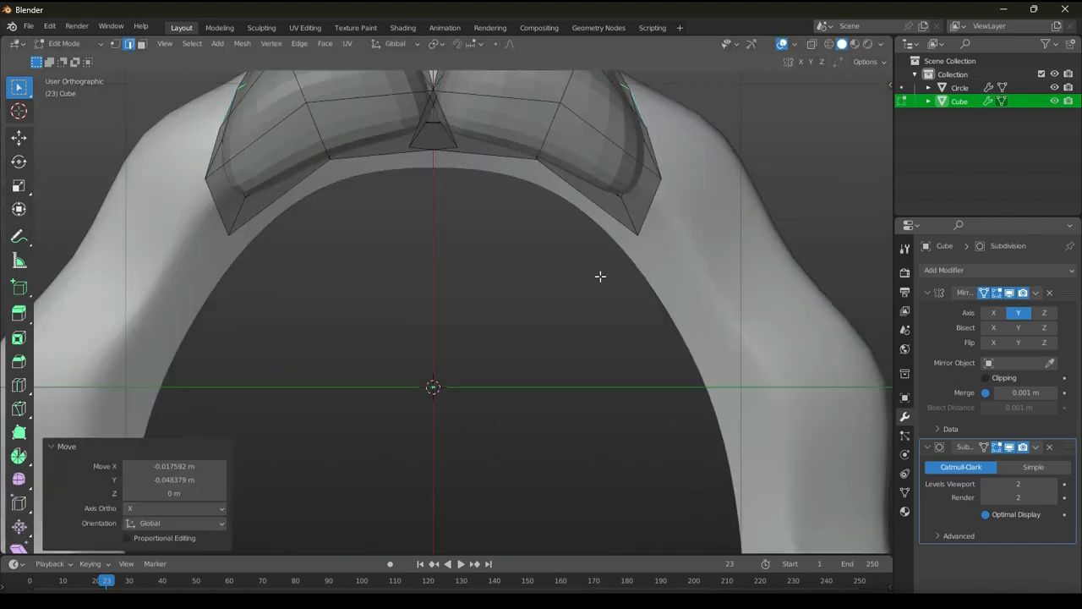
alt+click(626, 223)
alt+middle_drag(621, 232, 583, 317)
key(g)
click(439, 254)
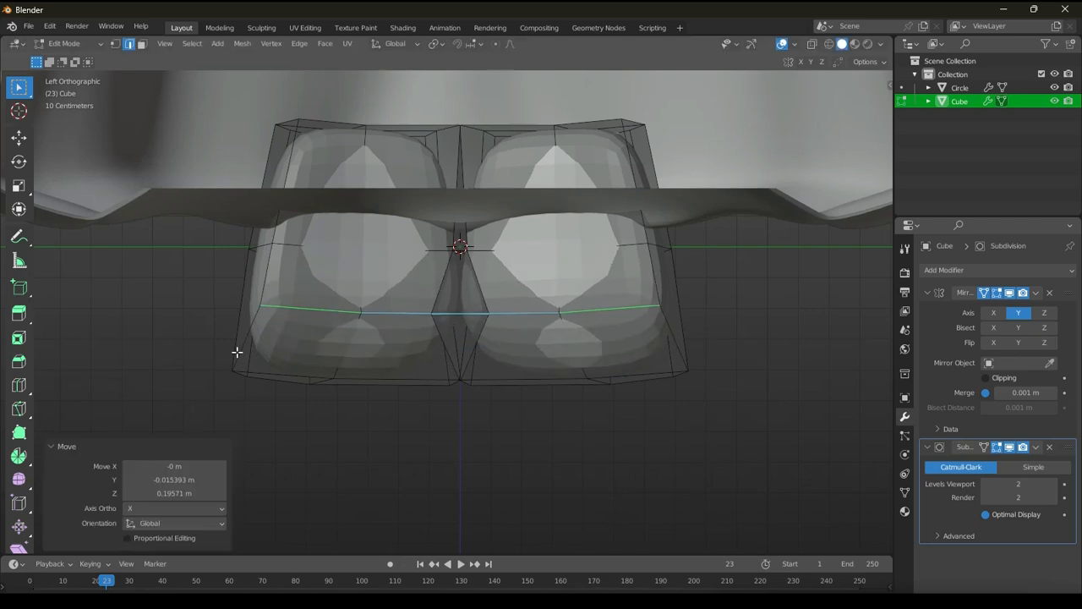
Select the vertical edge loop on the tooth's outer side and move it along X.
alt+click(238, 351)
alt+middle_drag(240, 354, 494, 311)
alt+click(487, 256)
key(g)
key(x)
click(501, 260)
Refine the position of the tooth's outer-side edges from the top view to round the tooth along the arch.
middle_drag(573, 407, 426, 304)
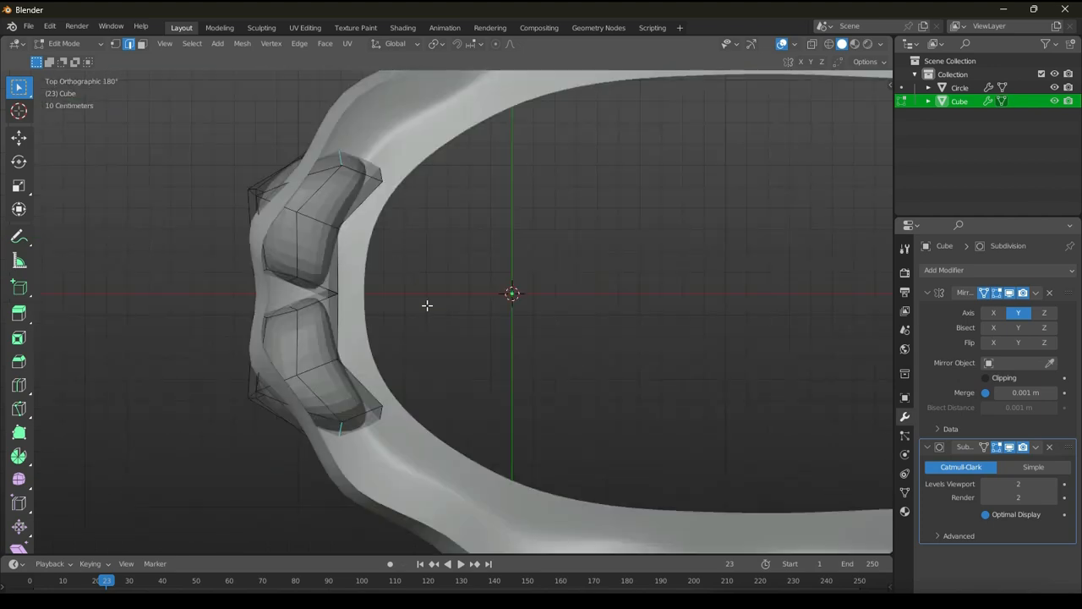
key(g)
click(433, 370)
alt+middle_drag(433, 370, 529, 342)
key(g)
click(498, 260)
Scale the whole tooth to about 1.017 and reposition it on the gum arch.
key(a)
key(s)
click(522, 271)
key(g)
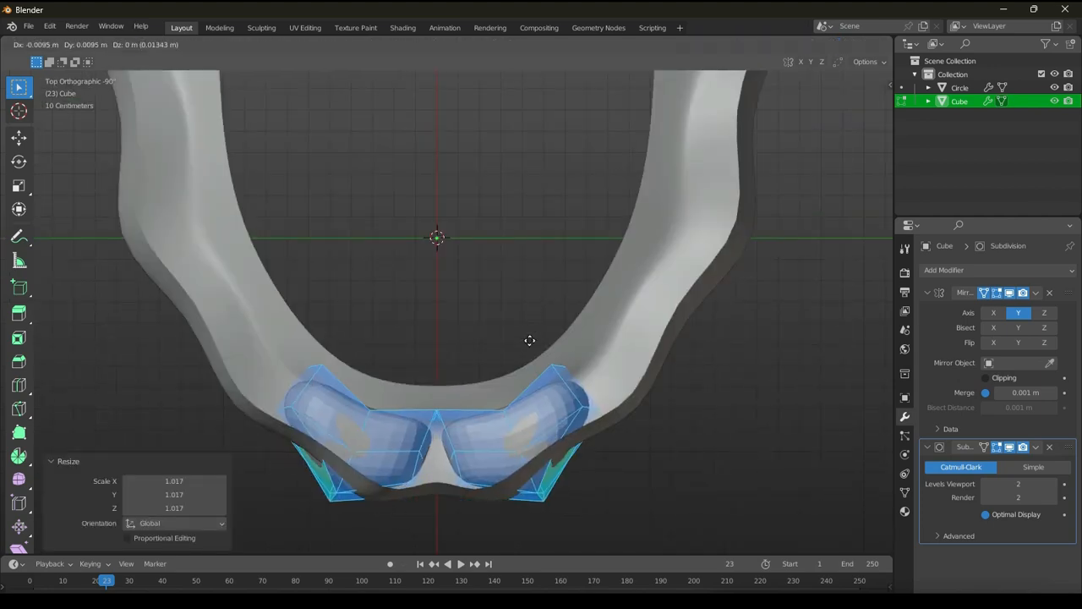
click(528, 337)
Display the Subdivision result on the edit cage and reposition the whole tooth.
alt+middle_drag(500, 261, 532, 276)
key(alt+a)
click(984, 447)
key(a)
key(g)
click(517, 166)
Fine-tune the whole tooth's placement so it sits in the gum beside the centre line.
key(r)
right_click(546, 187)
key(g)
click(544, 185)
key(alt+q)
key(g)
click(539, 377)
alt+middle_drag(539, 377, 509, 276)
Return to Object Mode and apply Shade Smooth to the front teeth.
key(Tab)
click(544, 221)
right_click(543, 220)
click(543, 222)
alt+middle_drag(545, 223, 558, 245)
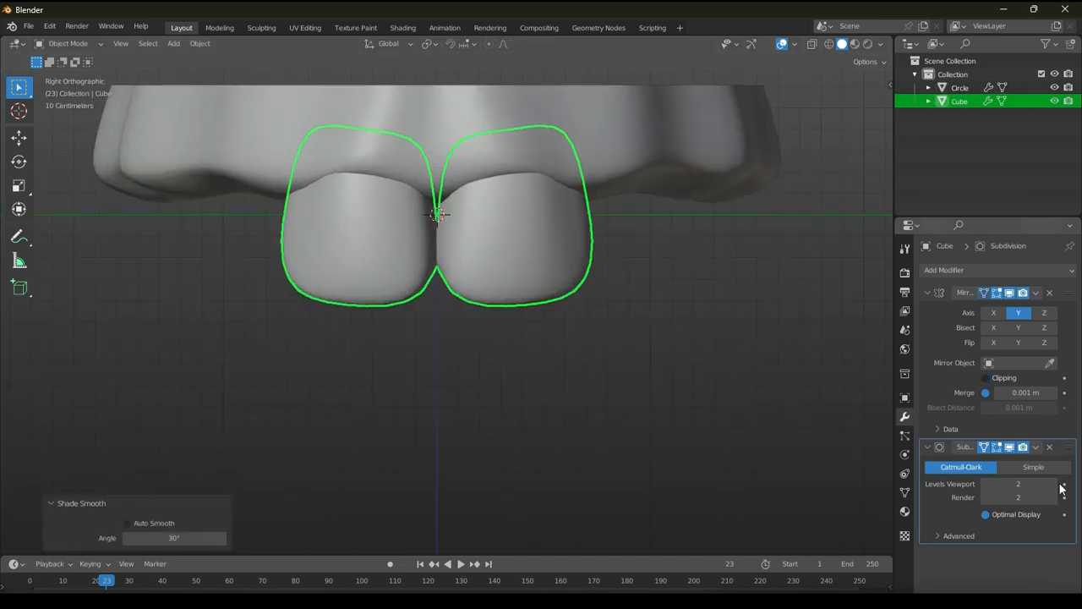
Collapse the Mirror modifier's settings, deselect the teeth and examine their fit in the gum from below and above.
click(928, 292)
scroll(541, 340, down, 3)
alt+middle_drag(526, 341, 562, 238)
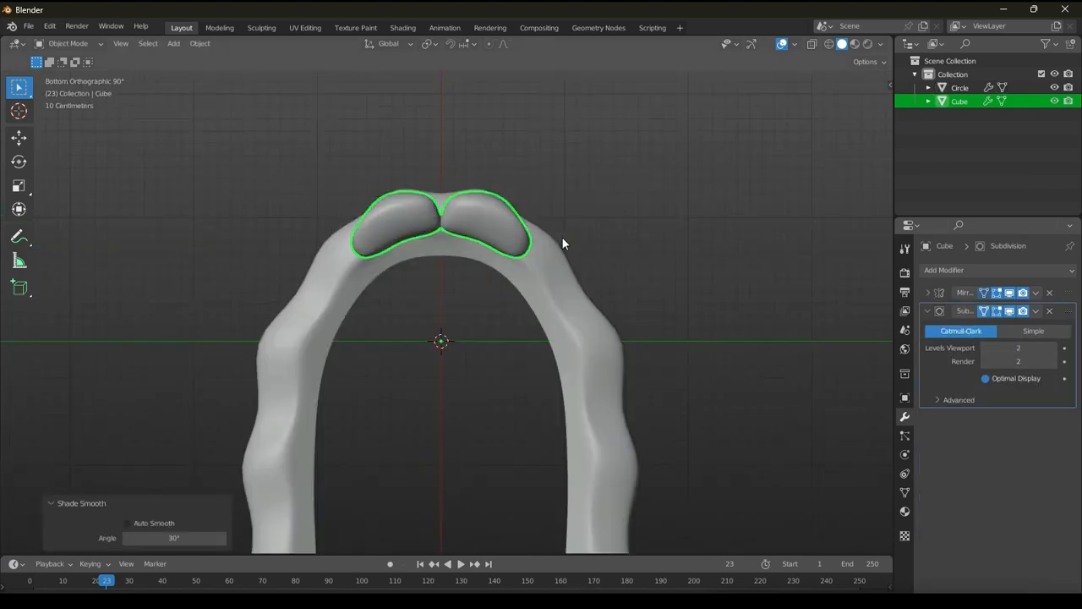
click(604, 209)
alt+middle_drag(603, 199, 525, 355)
scroll(525, 360, up, 3)
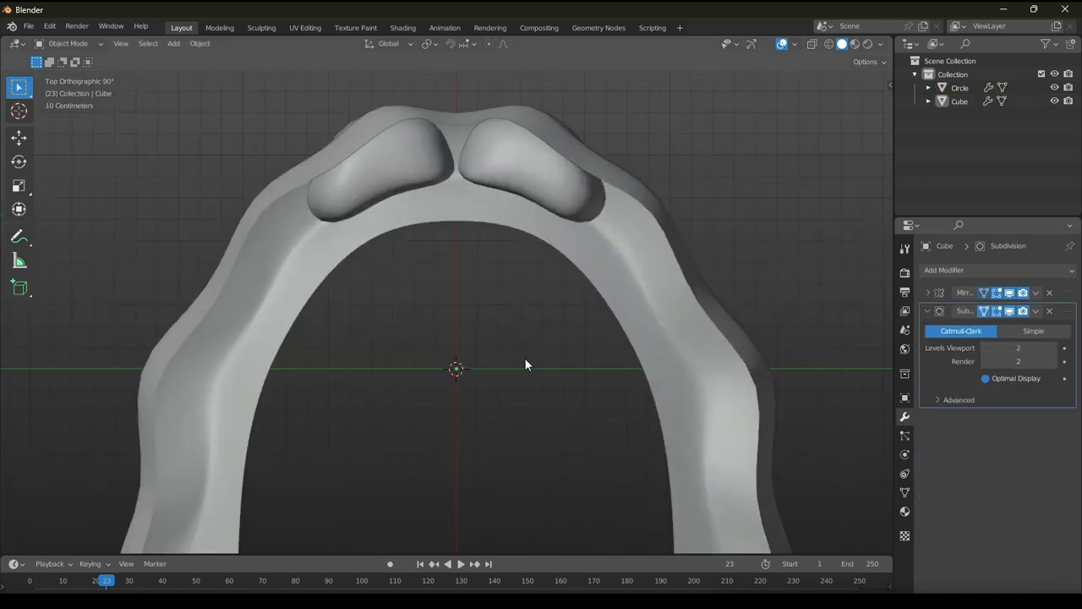